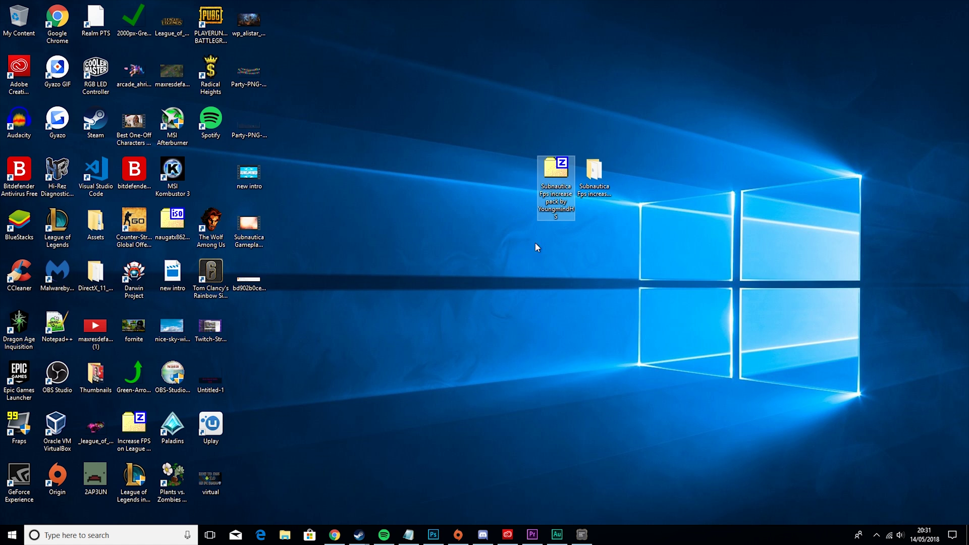
- Extract the Subnautica Fps increase pack zip to the Desktop with 7-Zip and arrange the icons
left_click_drag(549, 192, 210, 195)
double_click(211, 174)
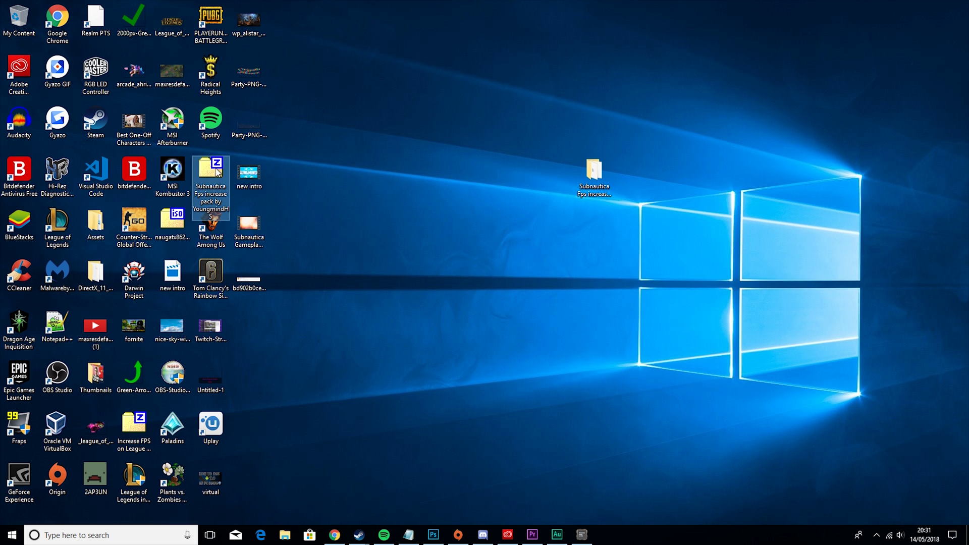
left_click(211, 175)
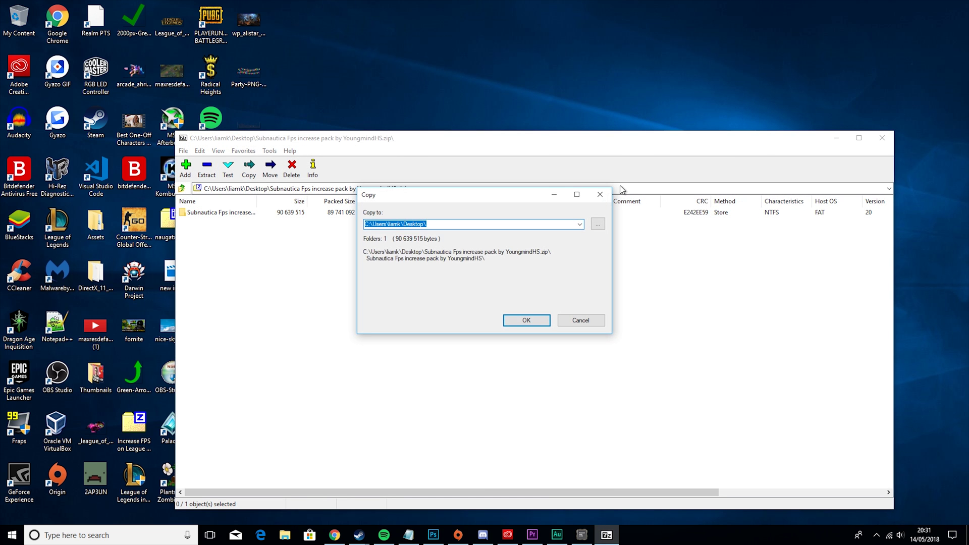
key("Return")
left_click(882, 138)
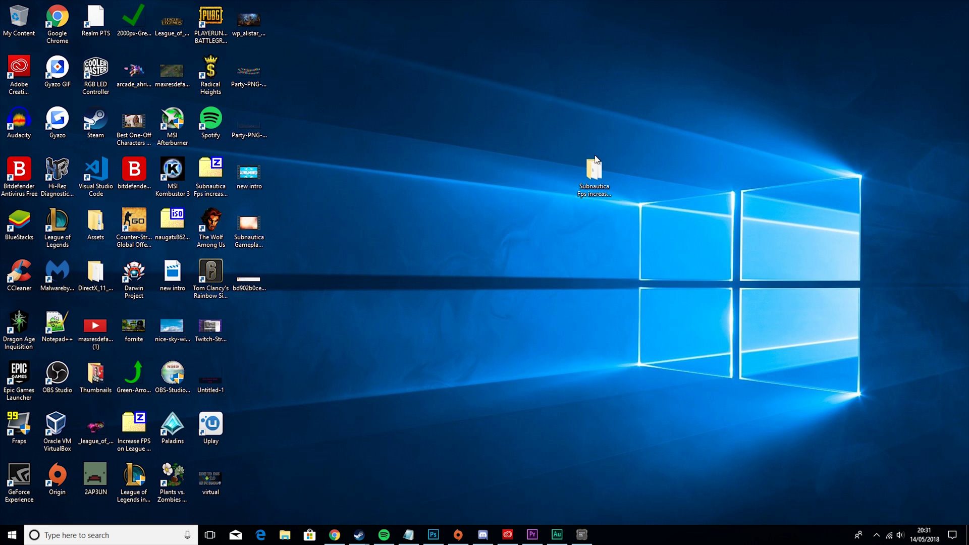
left_click_drag(595, 159, 558, 187)
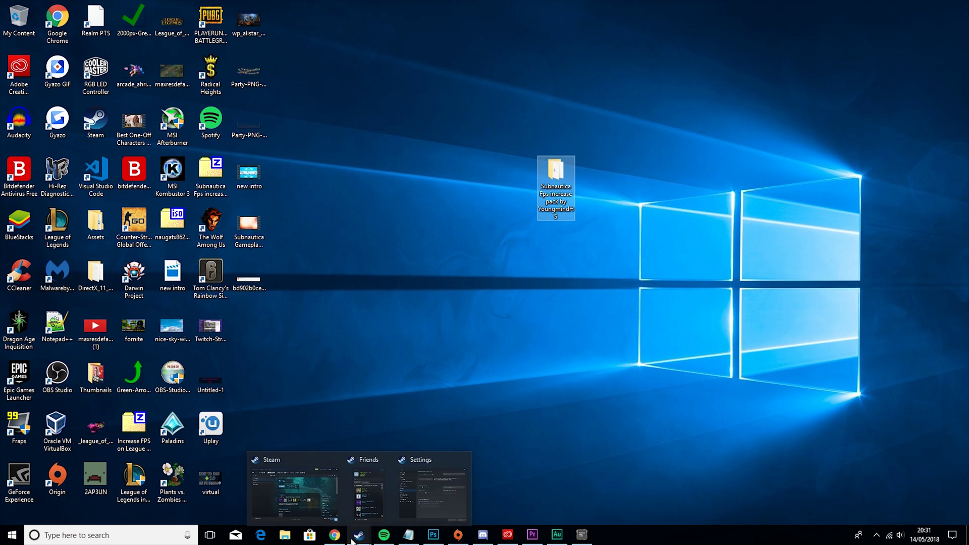
- Confirm Subnautica's Steam launch option as -nolog and browse the game's local files
left_click(296, 483)
left_click(359, 534)
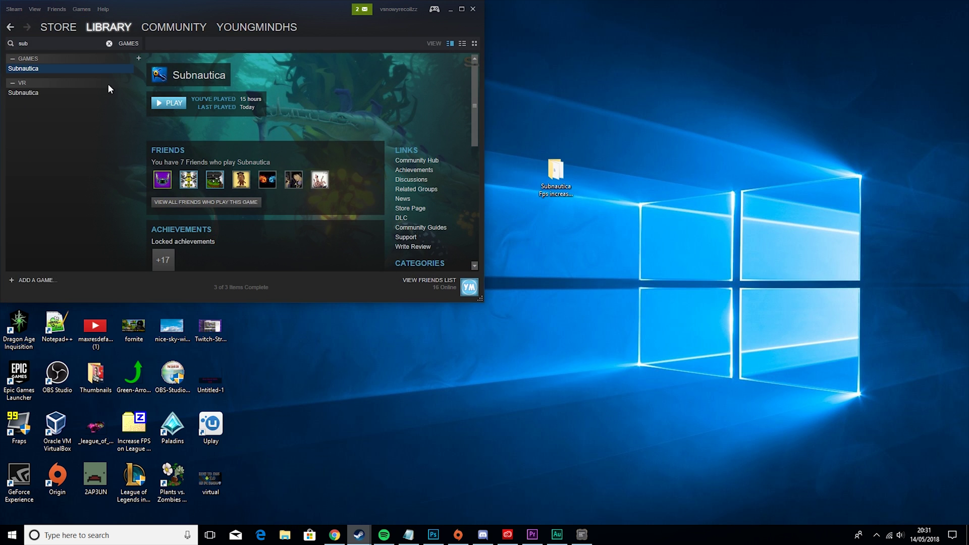
right_click(37, 70)
left_click(73, 209)
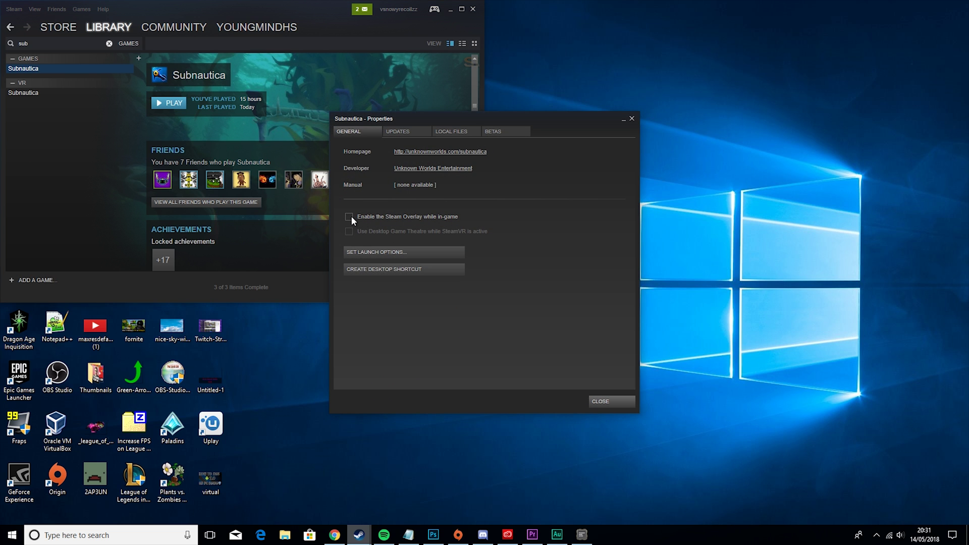
left_click(374, 251)
left_click(421, 272)
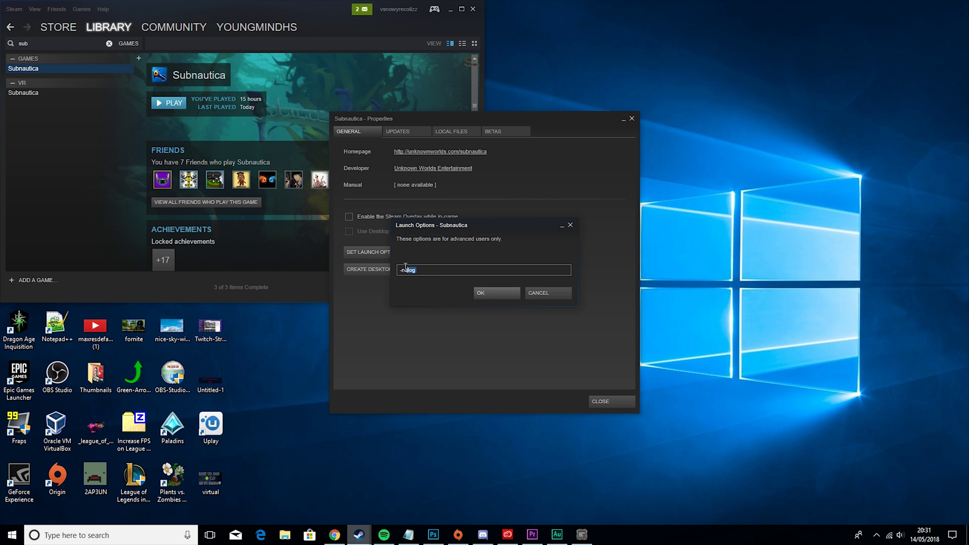
left_click_drag(405, 267, 399, 269)
left_click(500, 292)
left_click(453, 131)
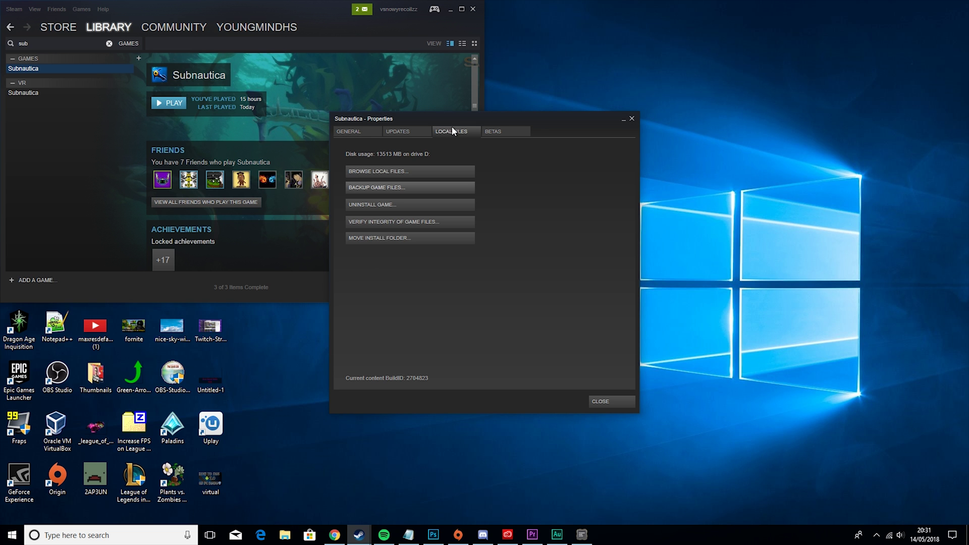
left_click(406, 172)
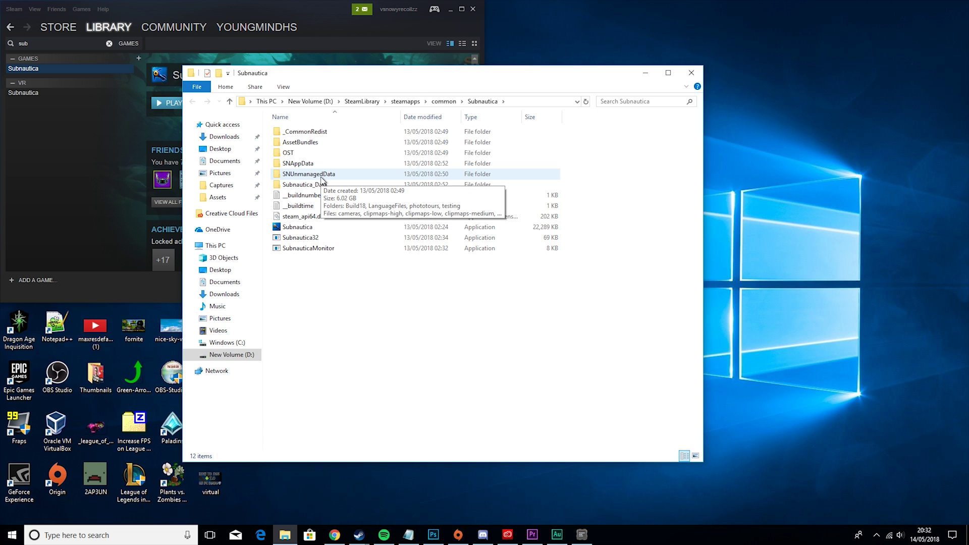
- Open SNUnmanagedData, close the Steam properties dialog, and open the extracted pack folder
double_click(321, 176)
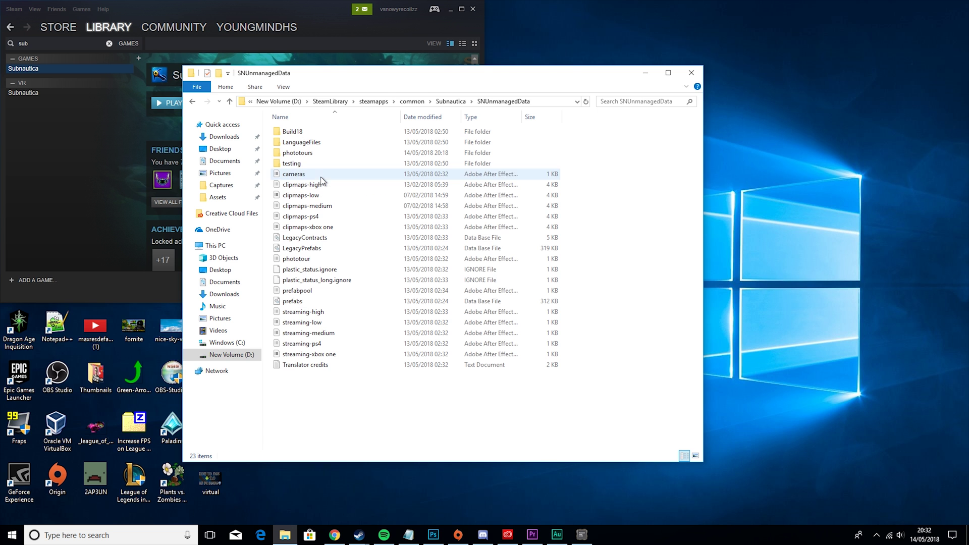
left_click(451, 10)
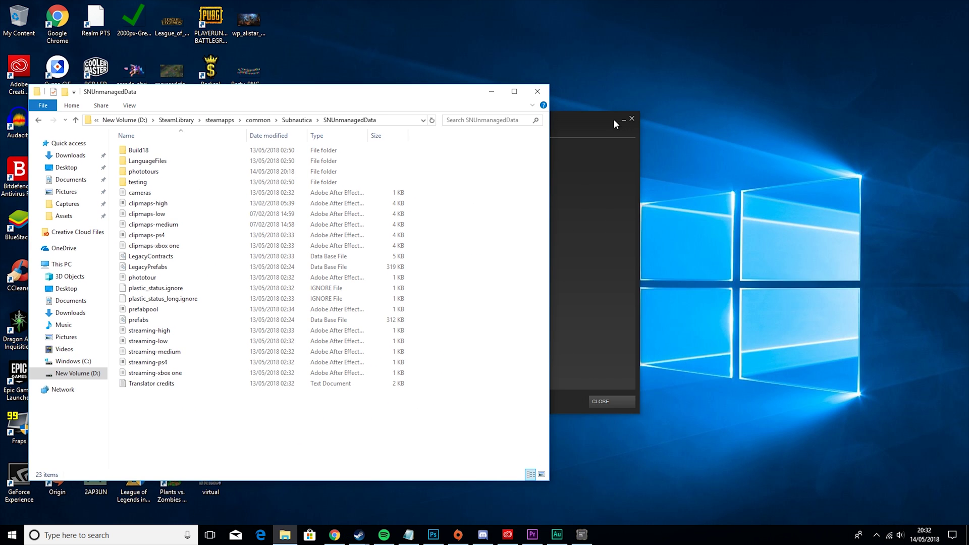
left_click_drag(613, 120, 856, 299)
left_click(874, 294)
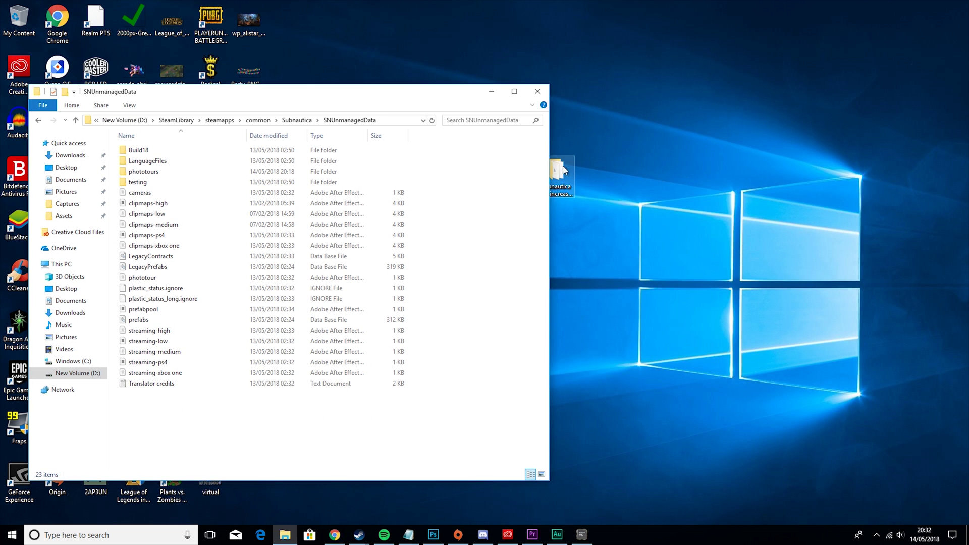
left_click_drag(564, 170, 715, 222)
double_click(711, 224)
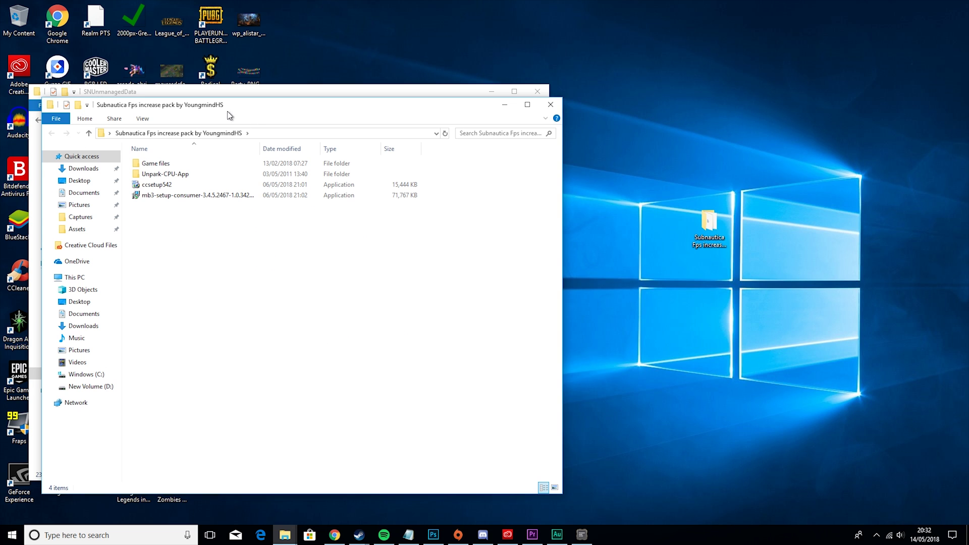
- Copy clipmaps-high, -low and -medium from the pack's Game files into SNUnmanagedData, replacing the originals
left_click_drag(227, 115, 705, 88)
double_click(636, 136)
left_click(650, 136)
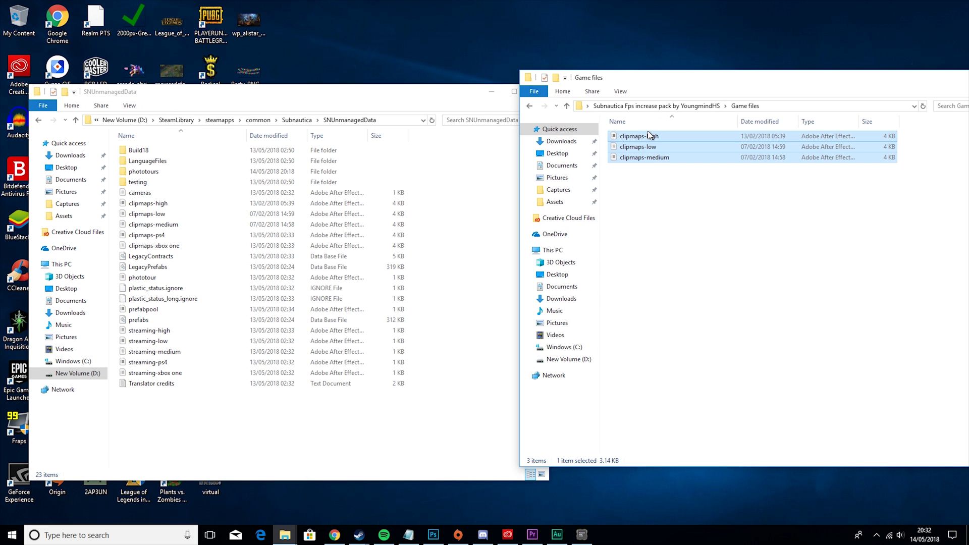
left_click_drag(649, 136, 458, 174)
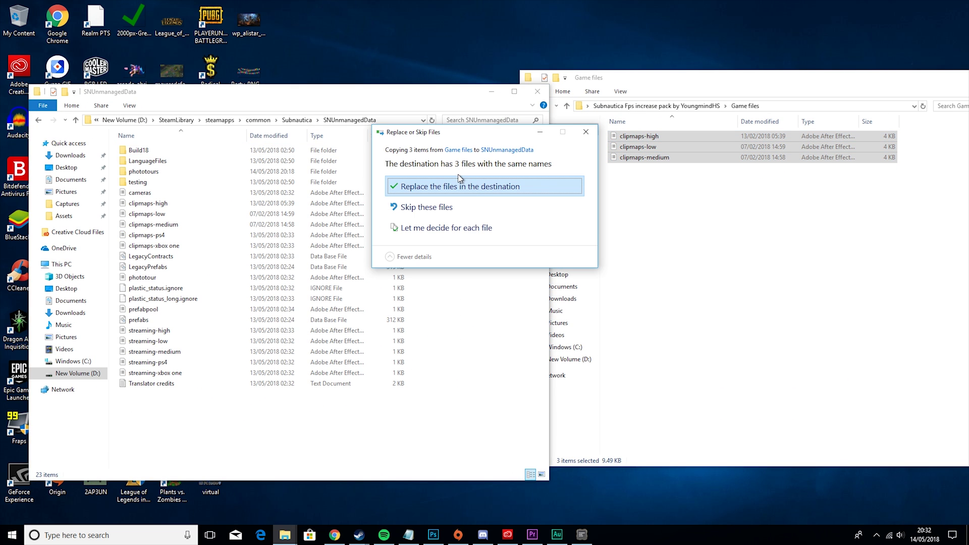
left_click(482, 186)
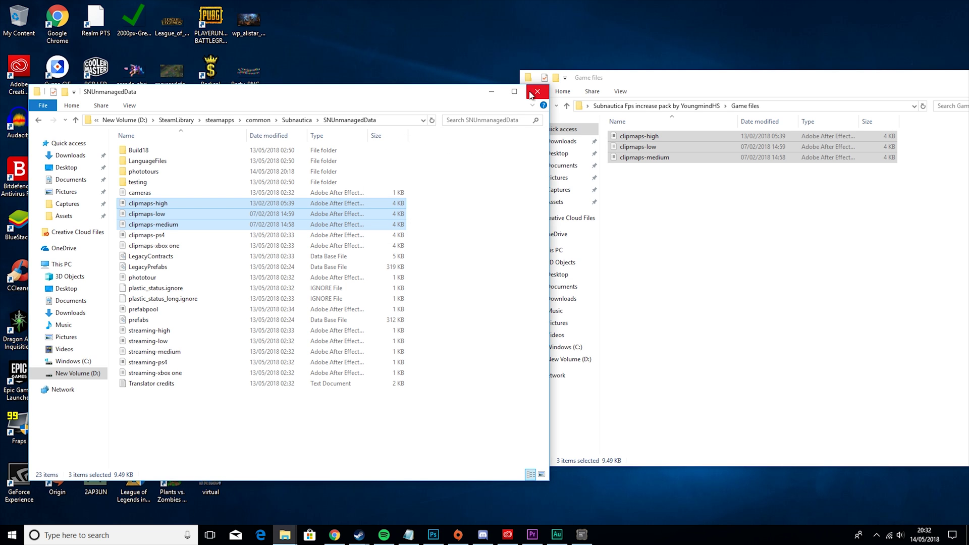
left_click(651, 78)
left_click_drag(651, 79, 619, 54)
left_click(497, 81)
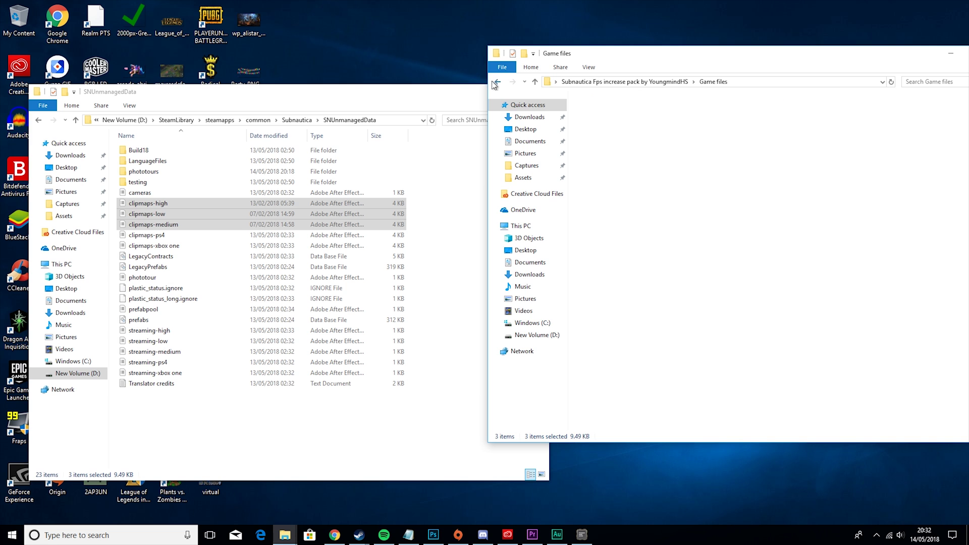
left_click_drag(438, 105, 434, 109)
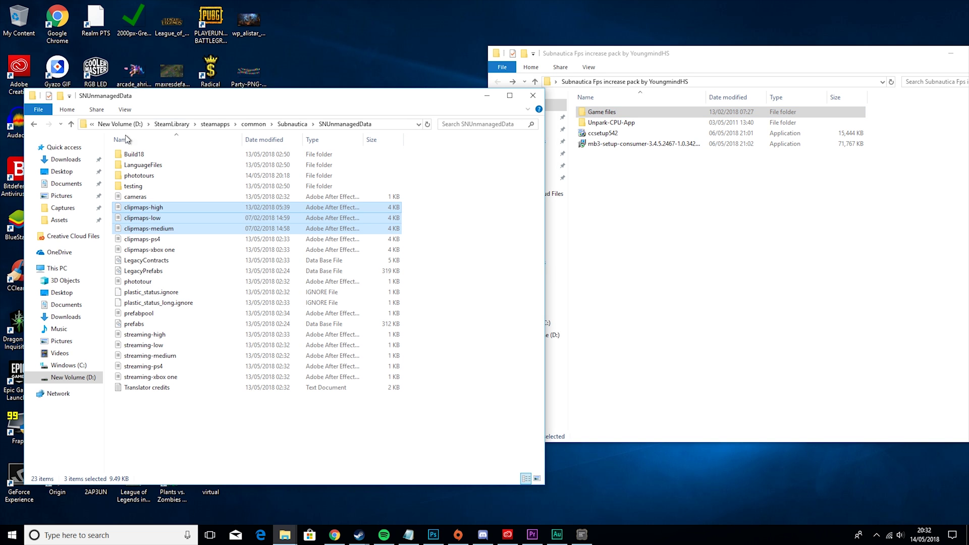
- Keep Subnautica.exe's high-DPI scaling override set to Application in its Compatibility properties
left_click(32, 124)
left_click(146, 251)
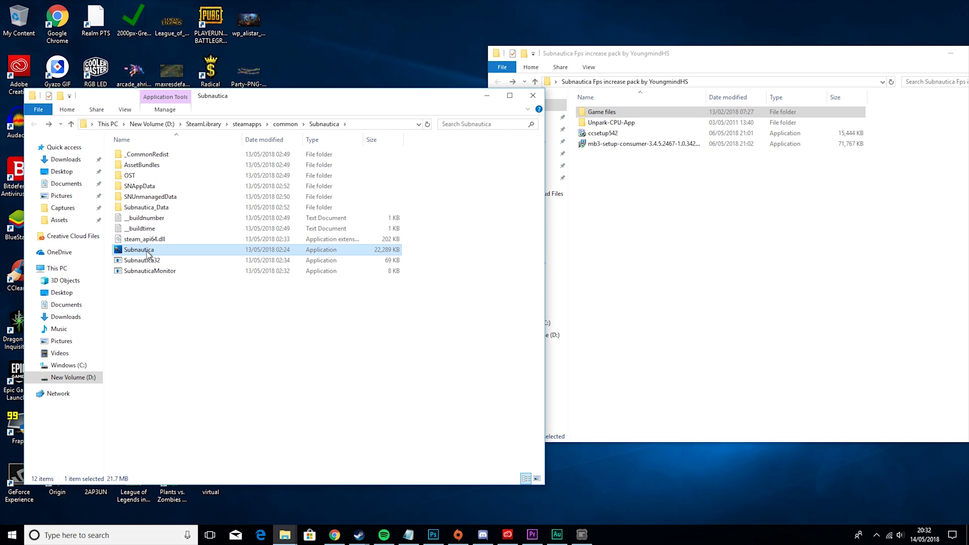
right_click(148, 253)
left_click(174, 475)
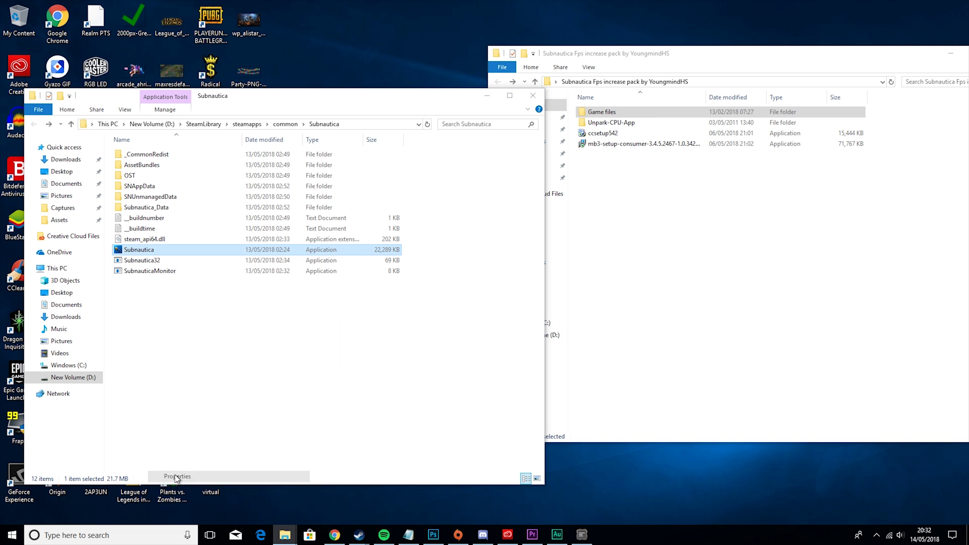
left_click(197, 276)
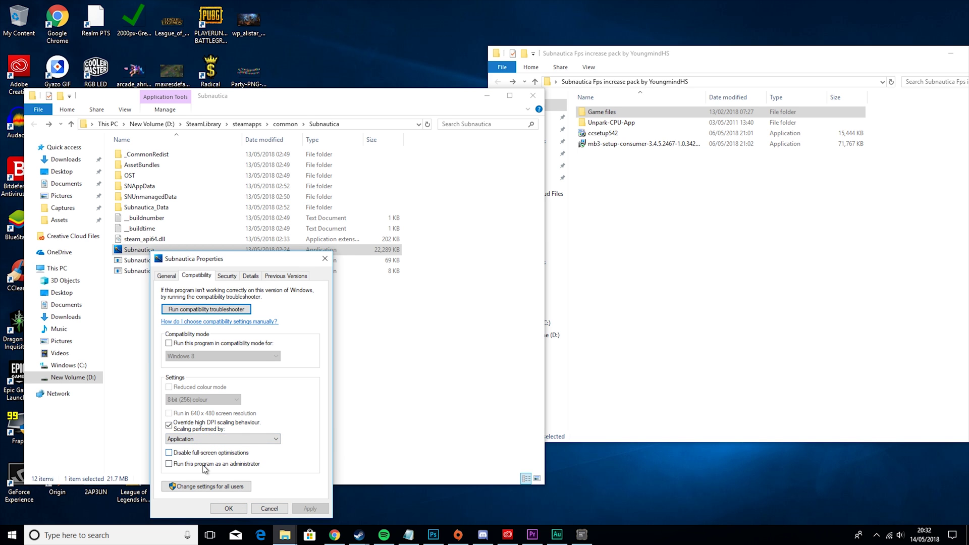
left_click(199, 438)
left_click(199, 446)
left_click(224, 512)
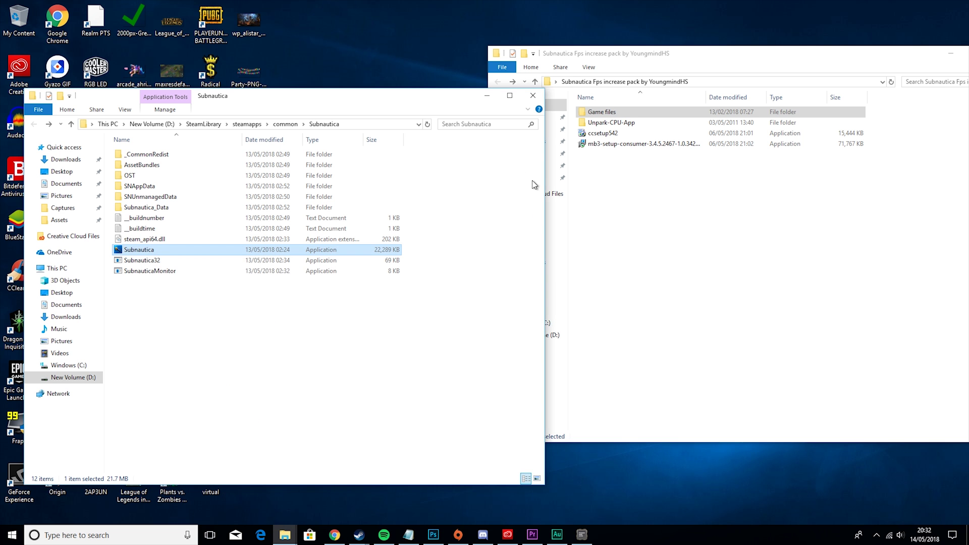
- Close the Subnautica folder window and open the %temp% folder through the Run box
left_click(533, 96)
left_click_drag(643, 62, 420, 61)
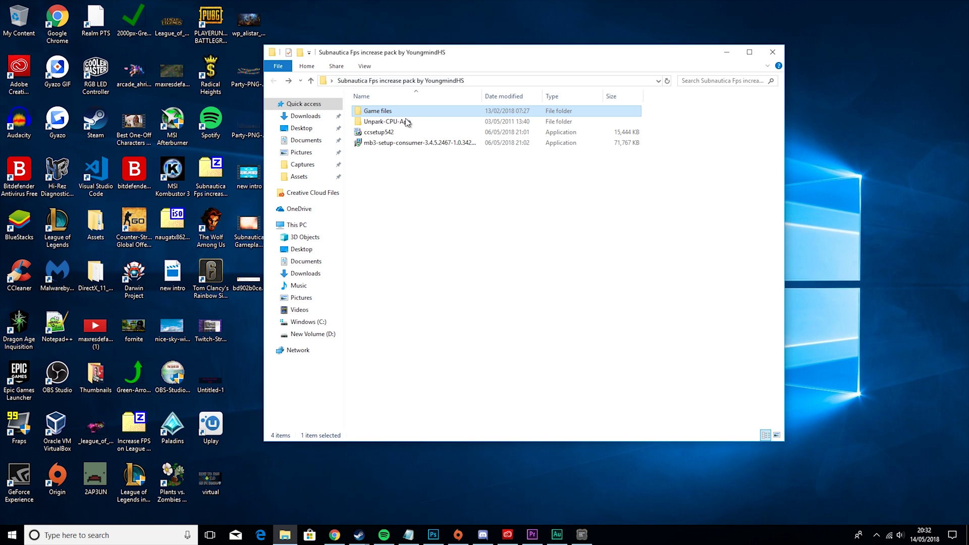
left_click(88, 540)
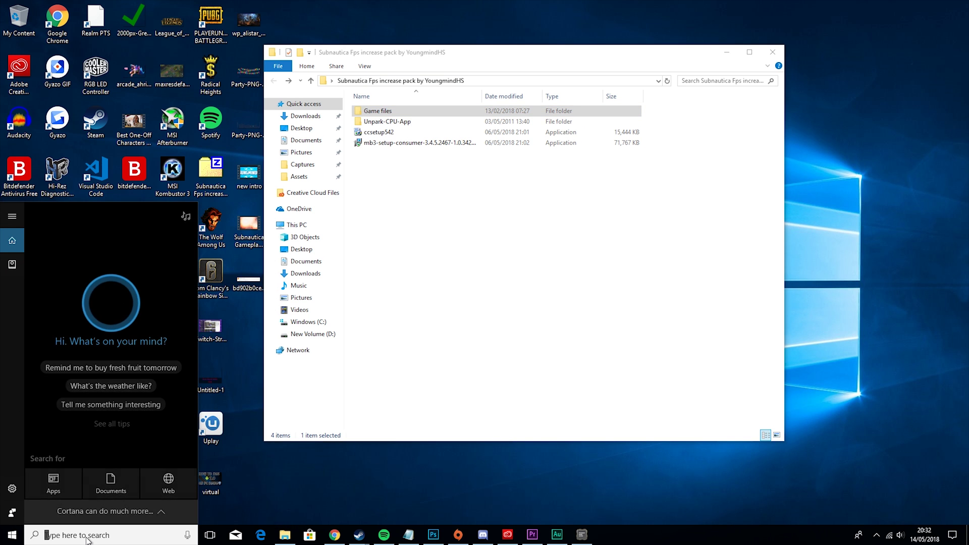
type("run")
left_click(70, 260)
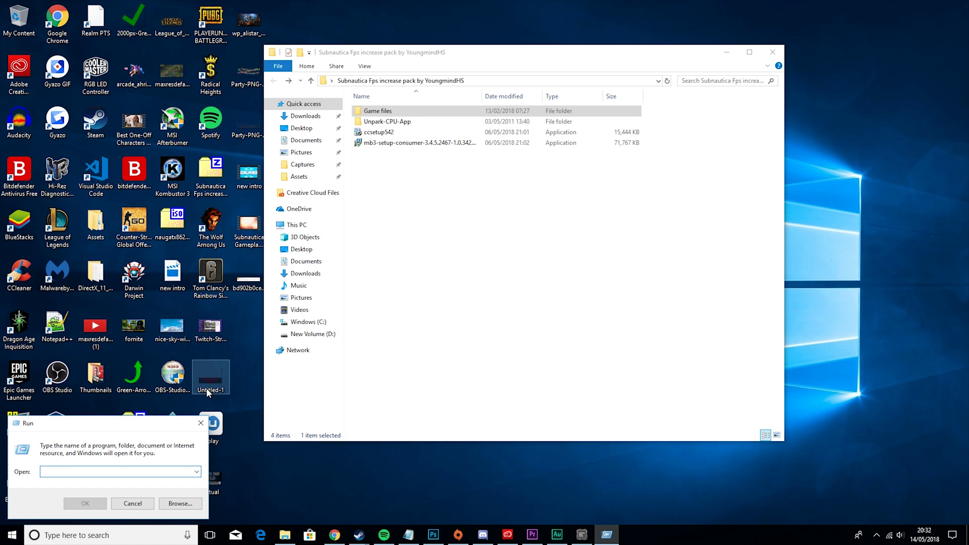
type("%t")
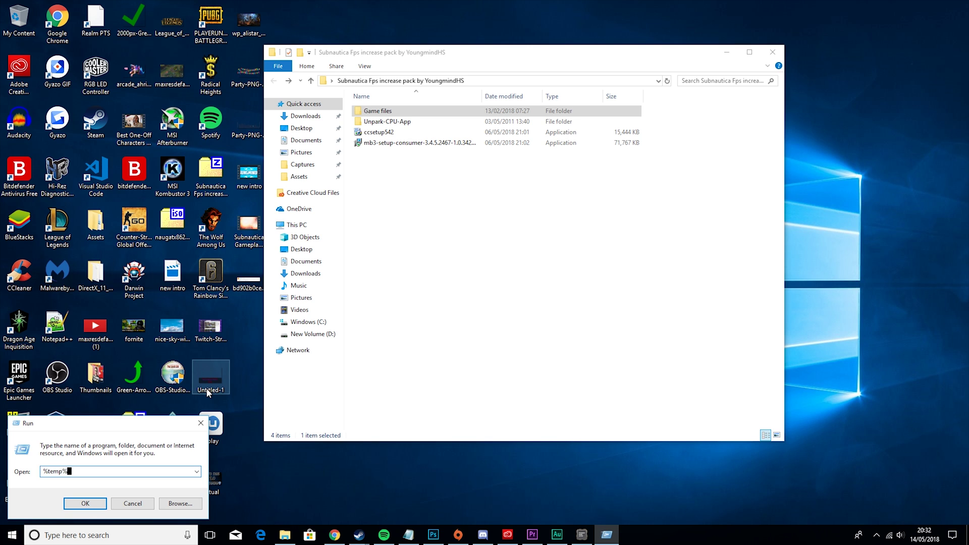
type("emp%")
key("Return")
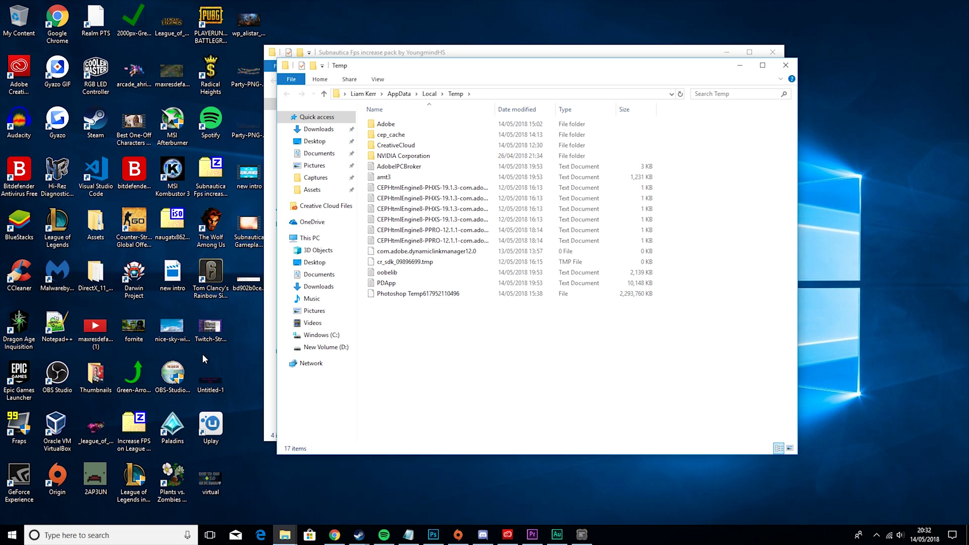
- Delete everything in Temp, skipping all in-use items, then close the Temp window
key("ctrl+a")
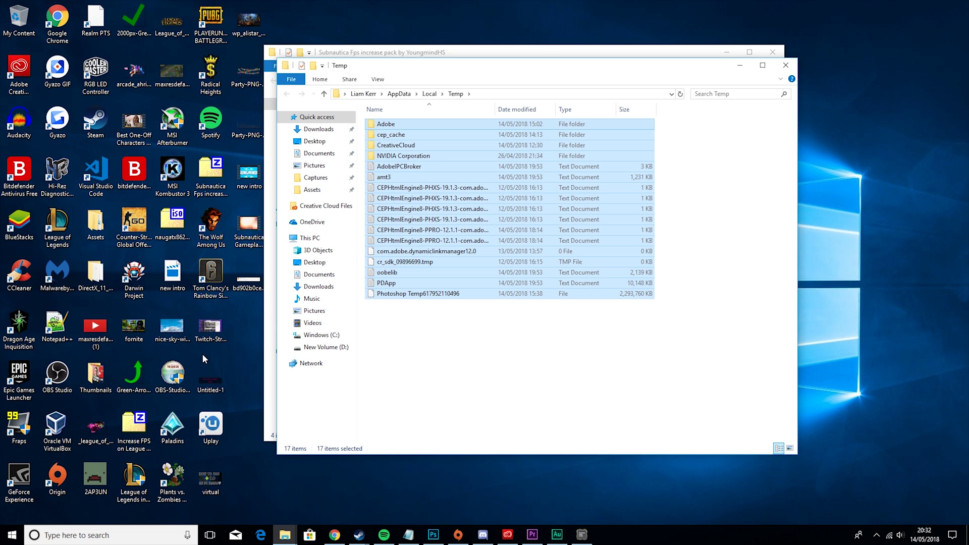
key("Delete")
left_click(396, 232)
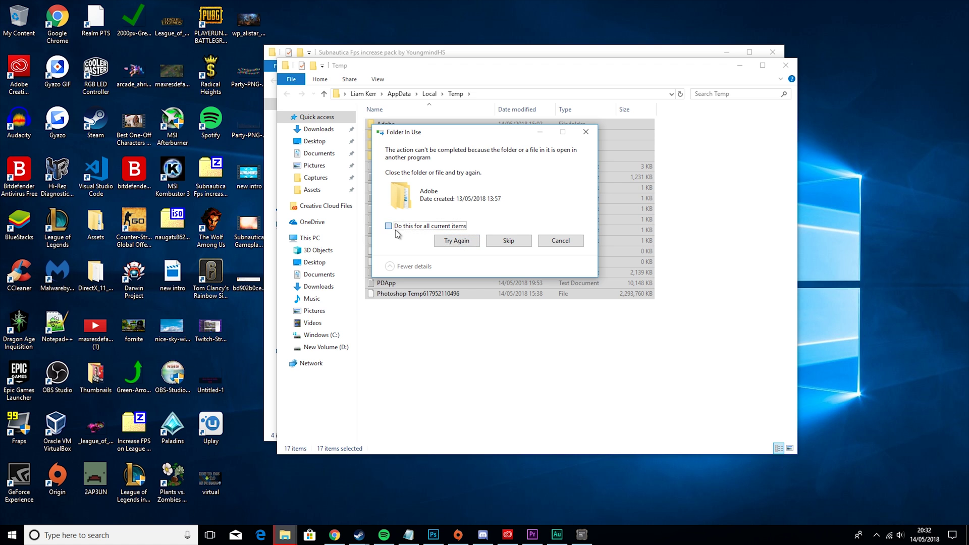
left_click(507, 241)
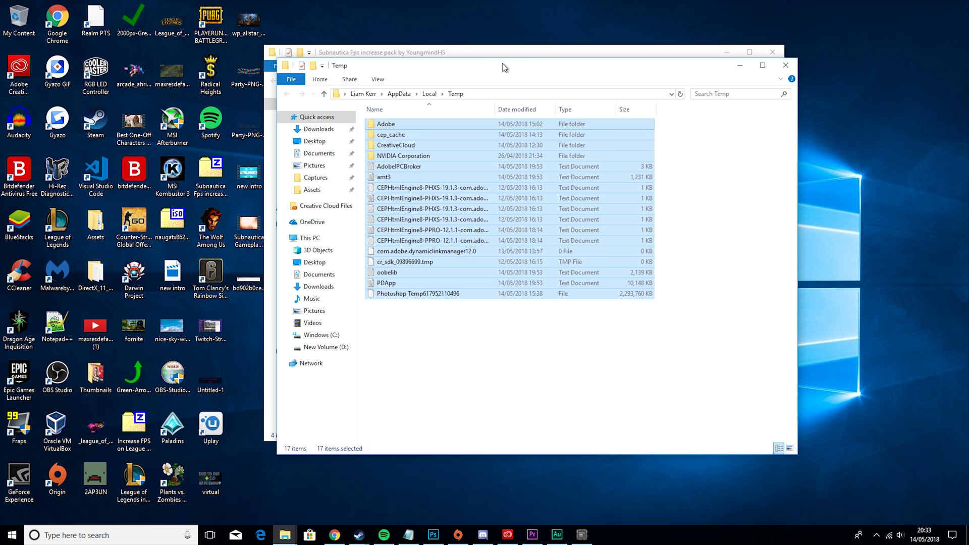
left_click_drag(497, 68, 479, 136)
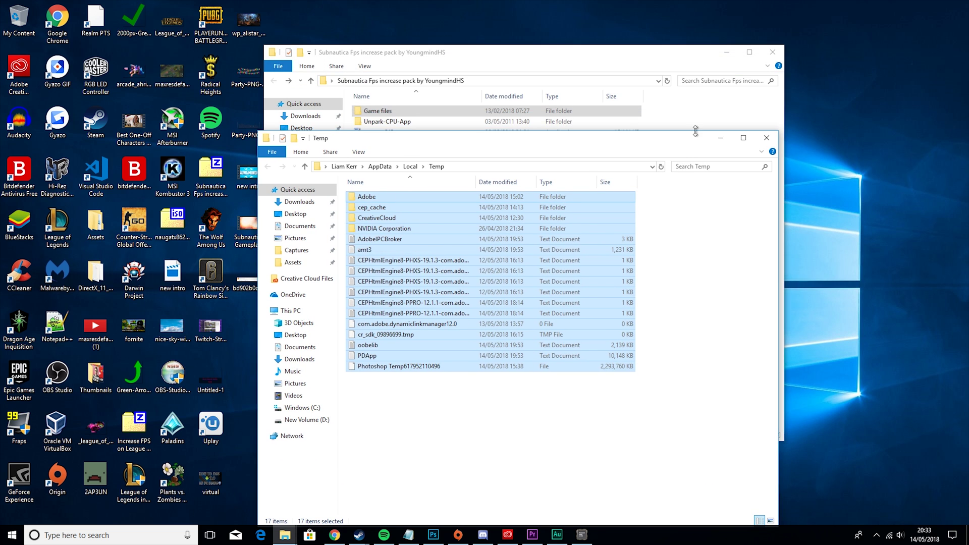
left_click(768, 134)
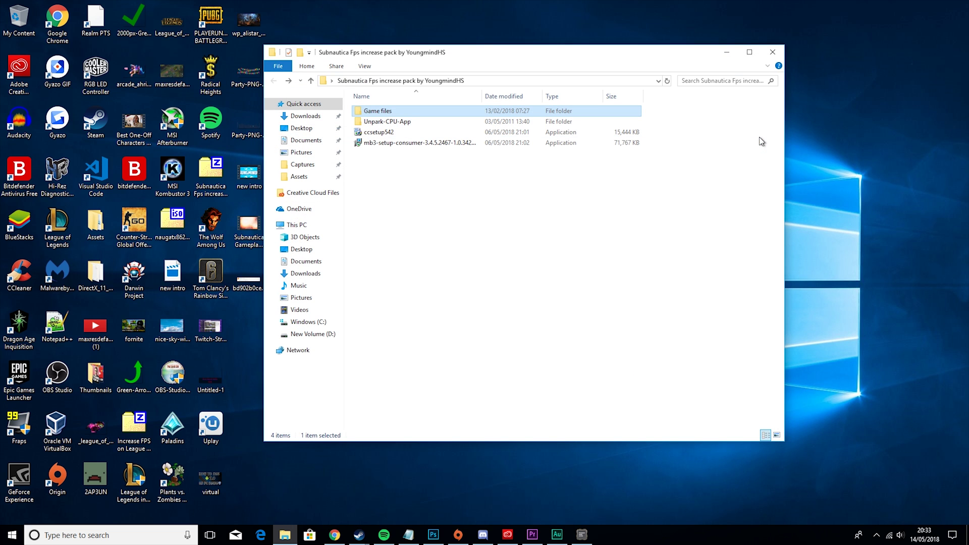
- Open a new Explorer window on This PC and open the Windows (C:) drive Properties
left_click(285, 534)
left_click(285, 492)
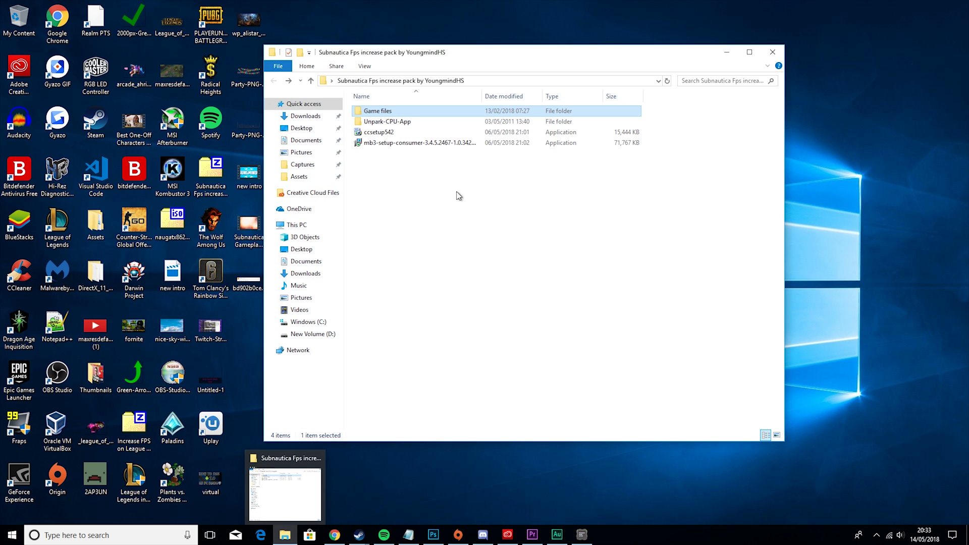
left_click(278, 66)
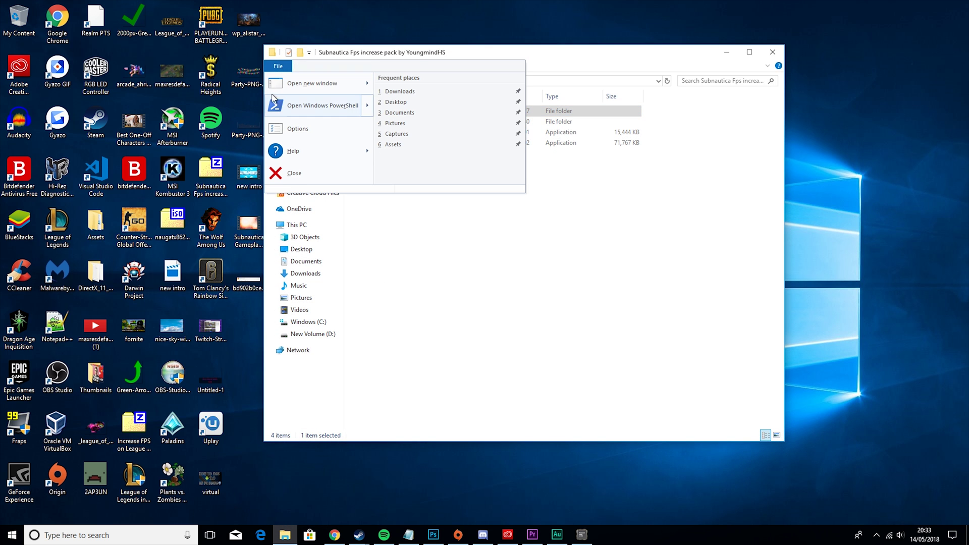
left_click(279, 71)
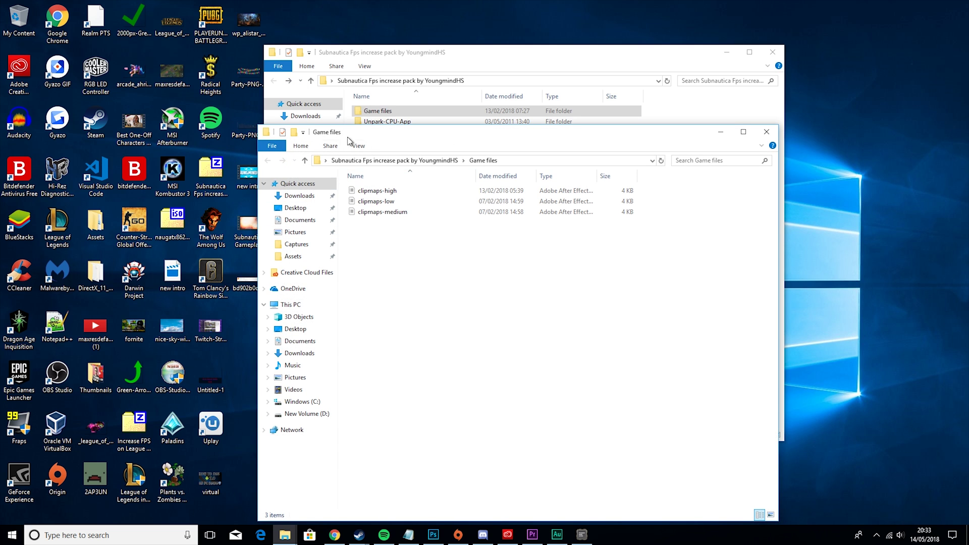
left_click(291, 305)
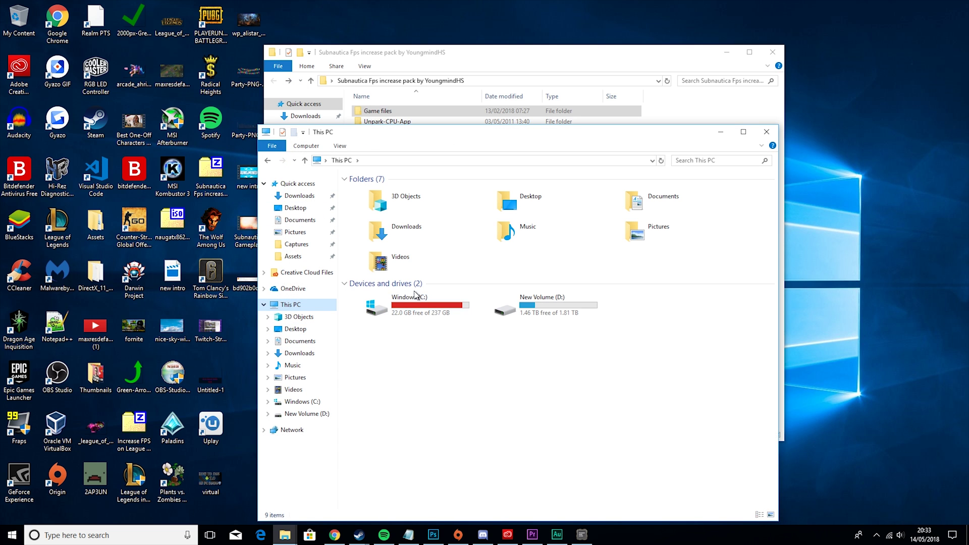
right_click(420, 308)
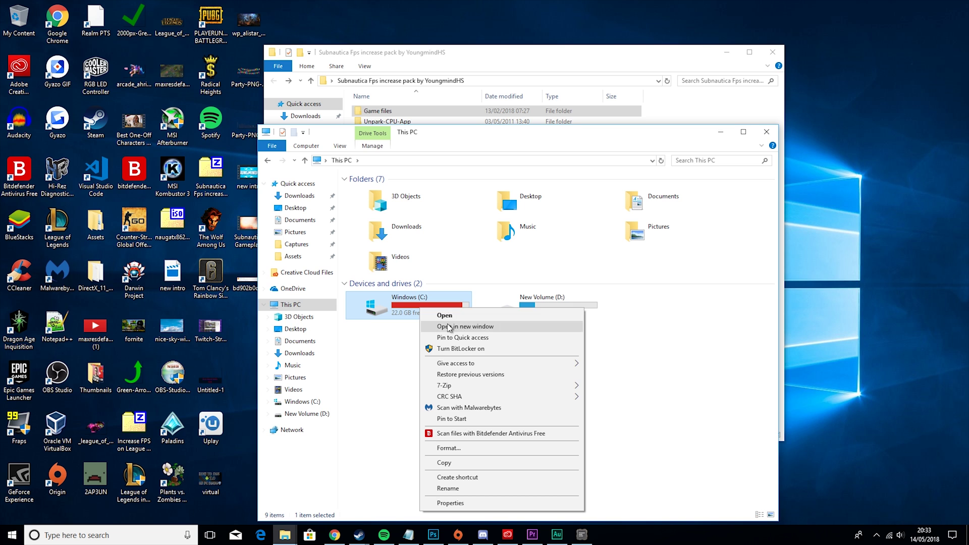
left_click(376, 361)
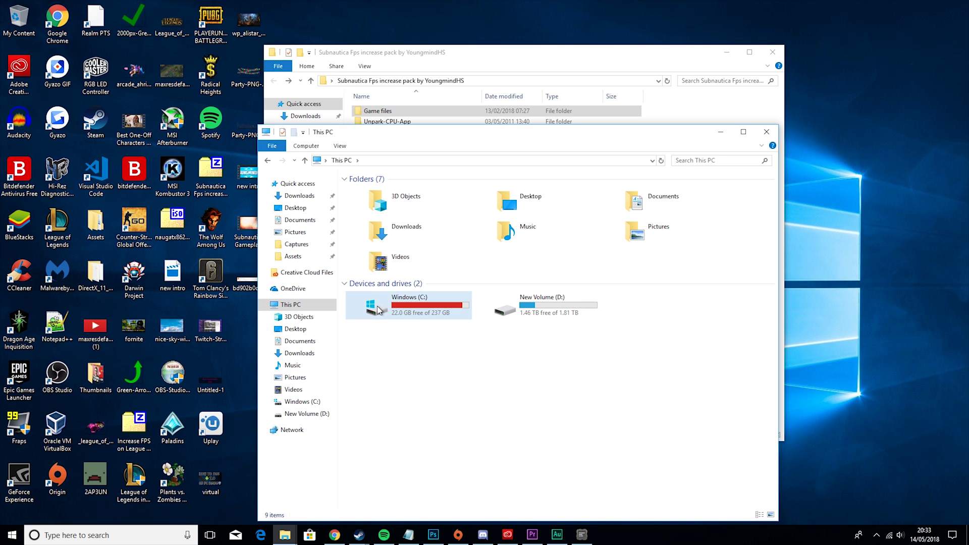
right_click(429, 303)
left_click(457, 495)
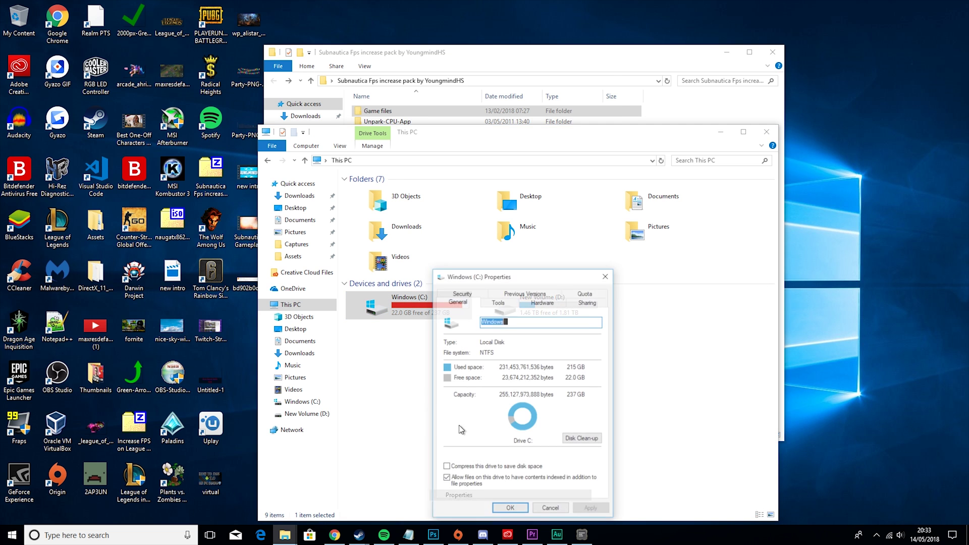
- Run Disk Clean-up on C:, permanently deleting about 16.7 MB of temporary files
left_click_drag(496, 277, 490, 43)
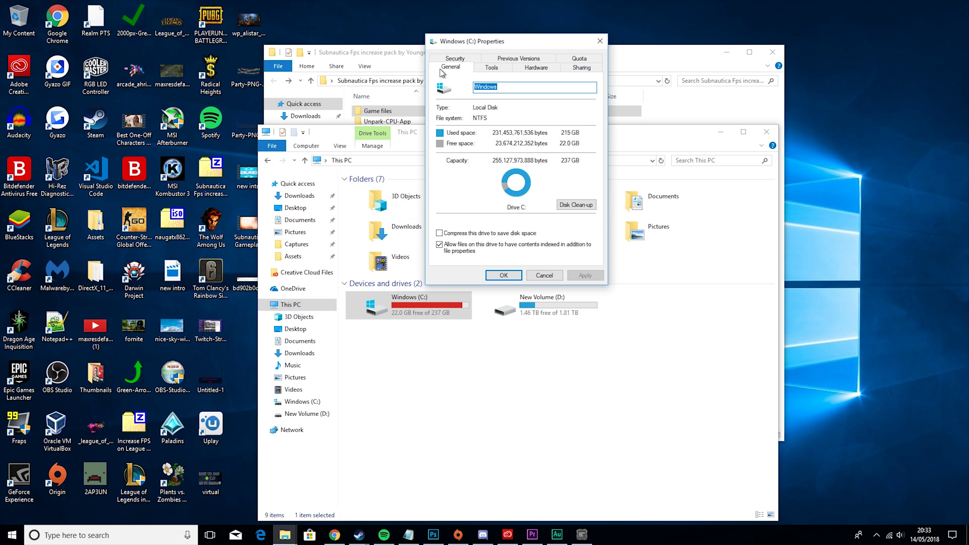
left_click(576, 204)
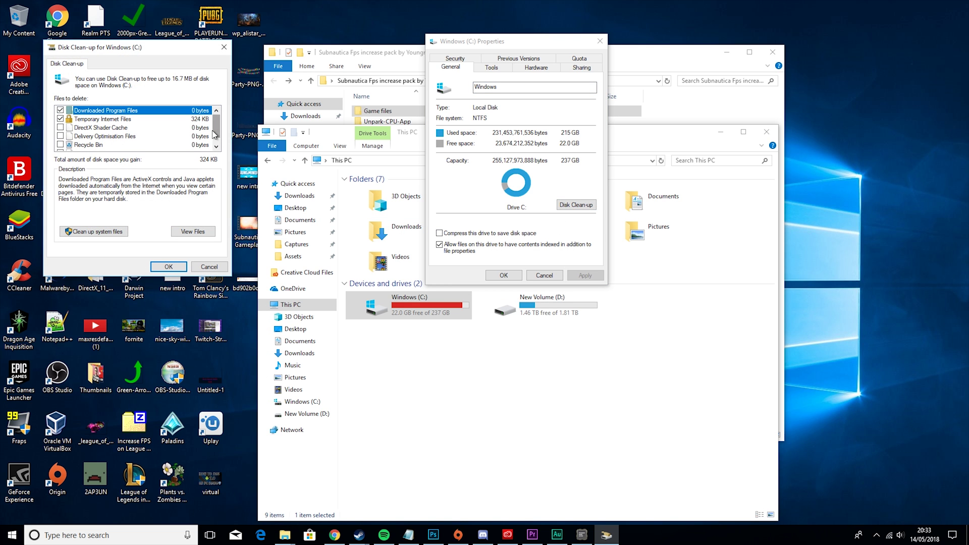
left_click_drag(215, 135, 216, 143)
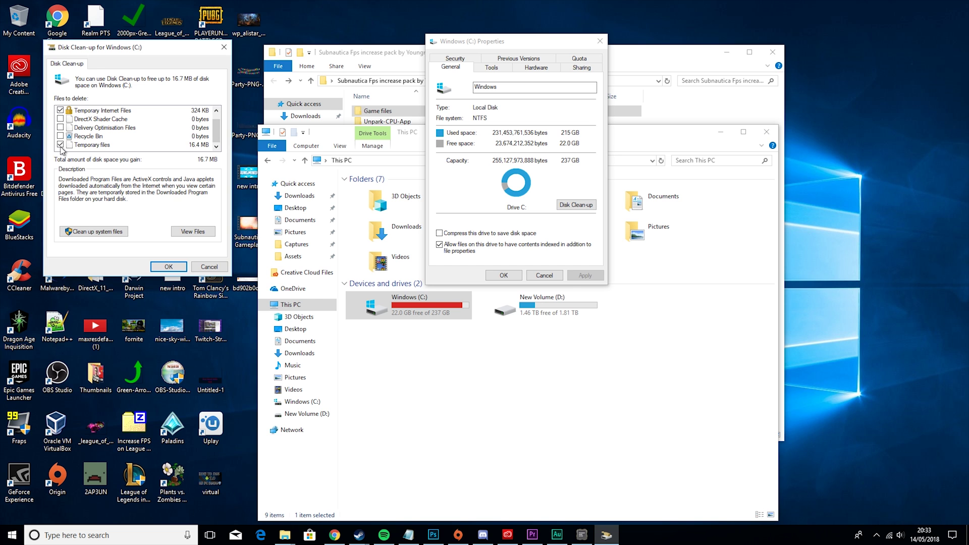
left_click(169, 266)
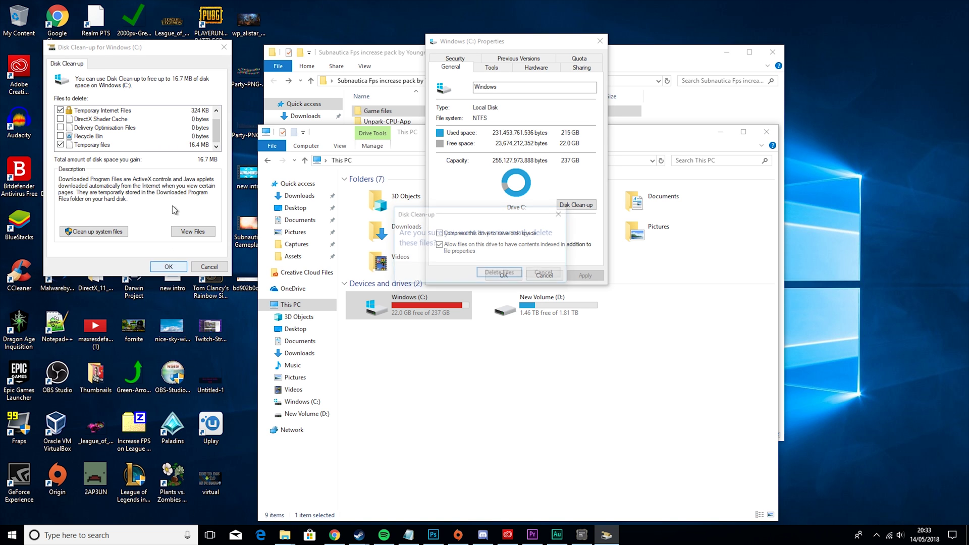
left_click(505, 277)
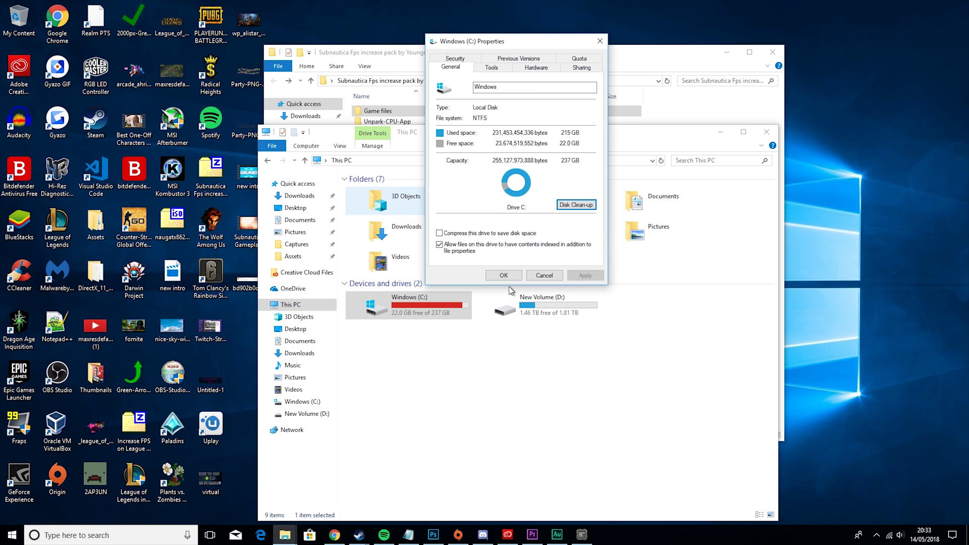
- Run the Tools tab error check on C: with Scan drive and close the no-errors report
left_click(489, 69)
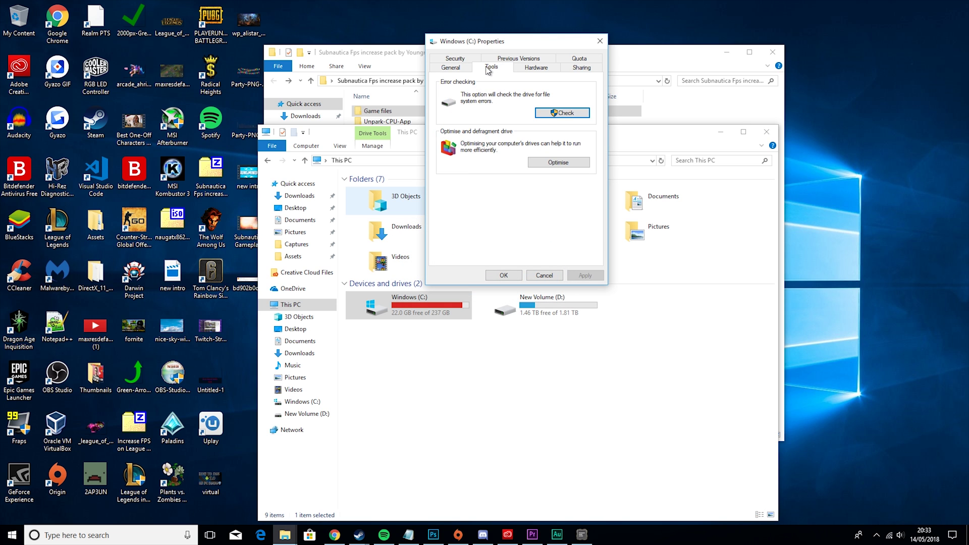
left_click(566, 113)
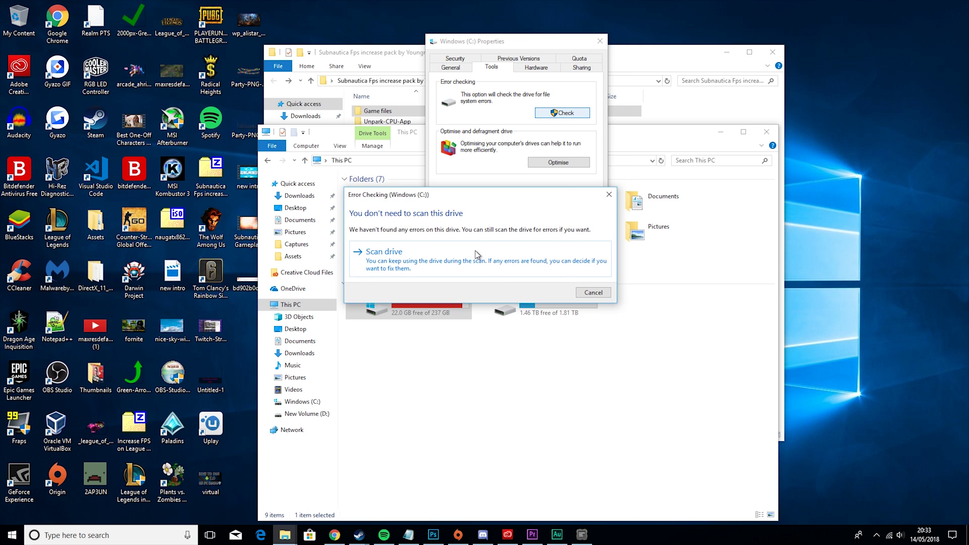
left_click(489, 258)
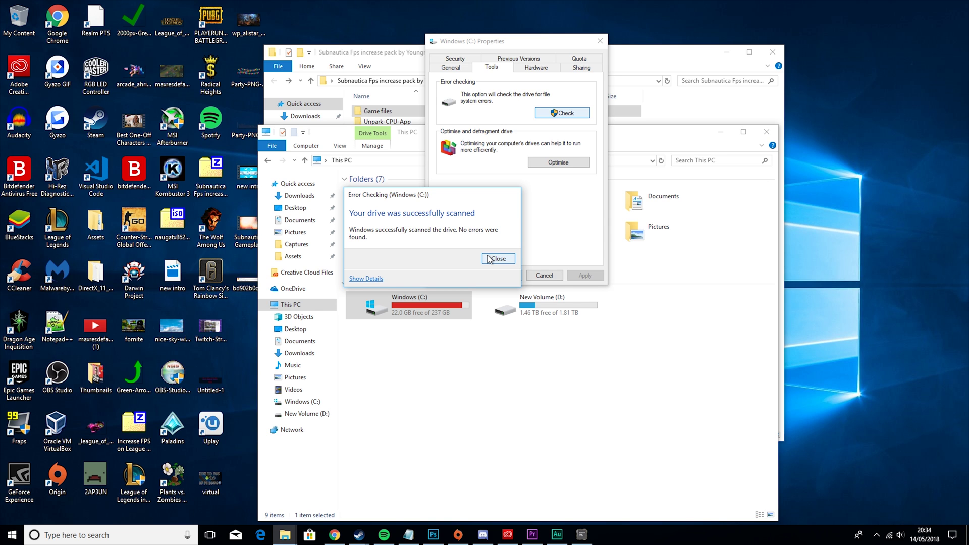
left_click(489, 259)
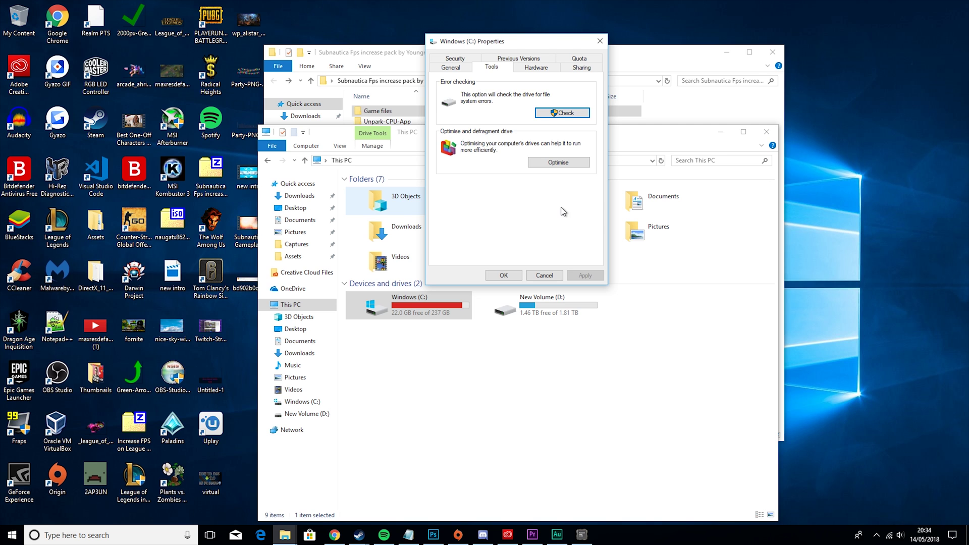
- Defragment New Volume (D:) in Optimise Drives to 0% fragmented, then close the tool
left_click(564, 167)
left_click(369, 234)
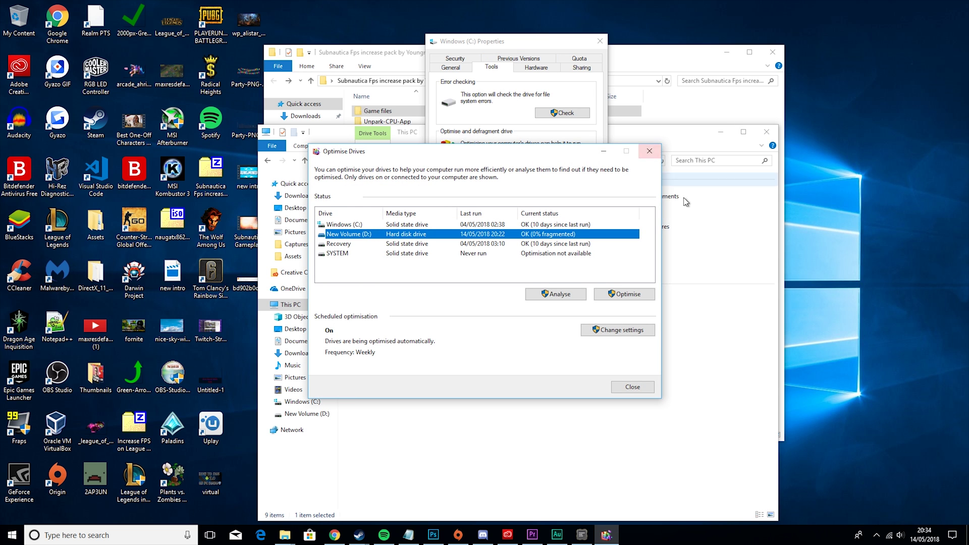
left_click(624, 297)
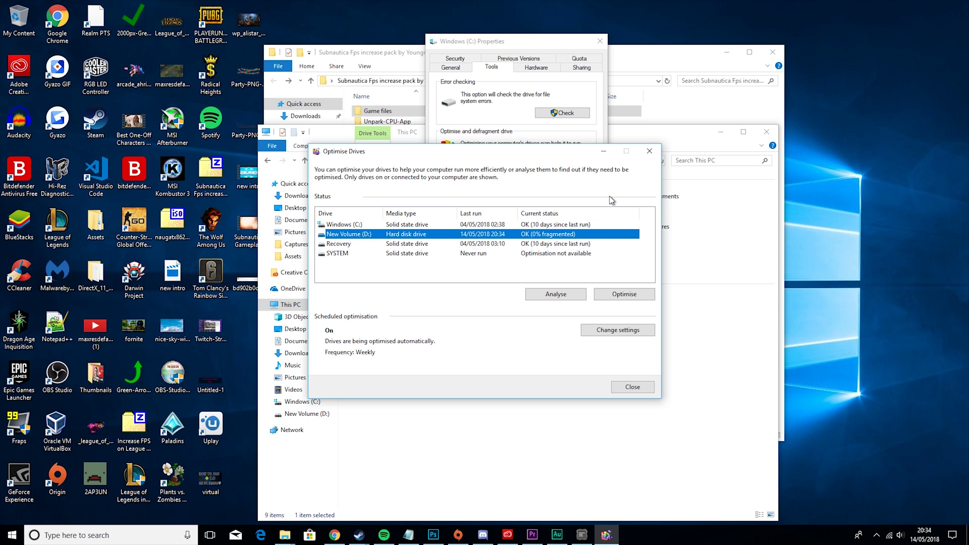
left_click(649, 151)
- Close the drive windows, launch ccsetup542 CCleaner and run the cleaner, removing 1.64 MB of junk
left_click(599, 41)
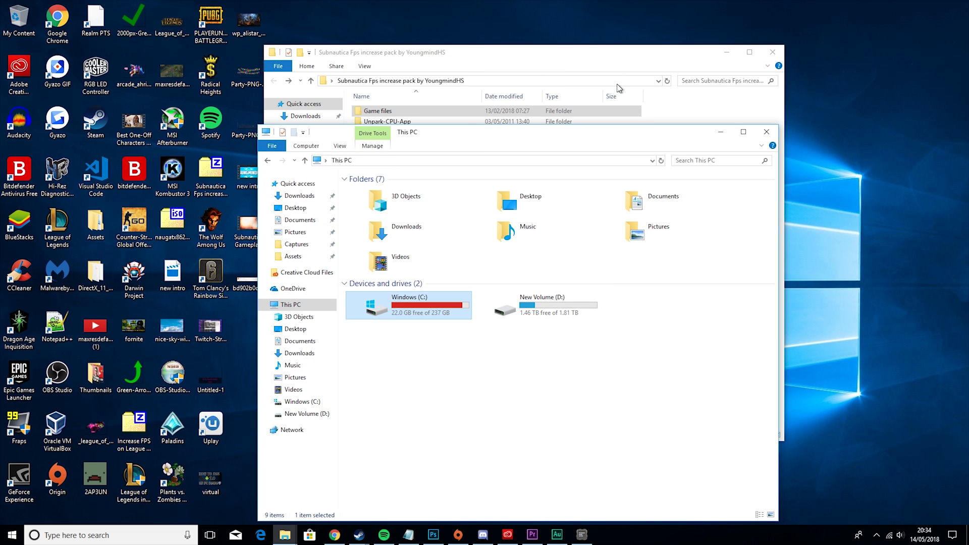
left_click(765, 131)
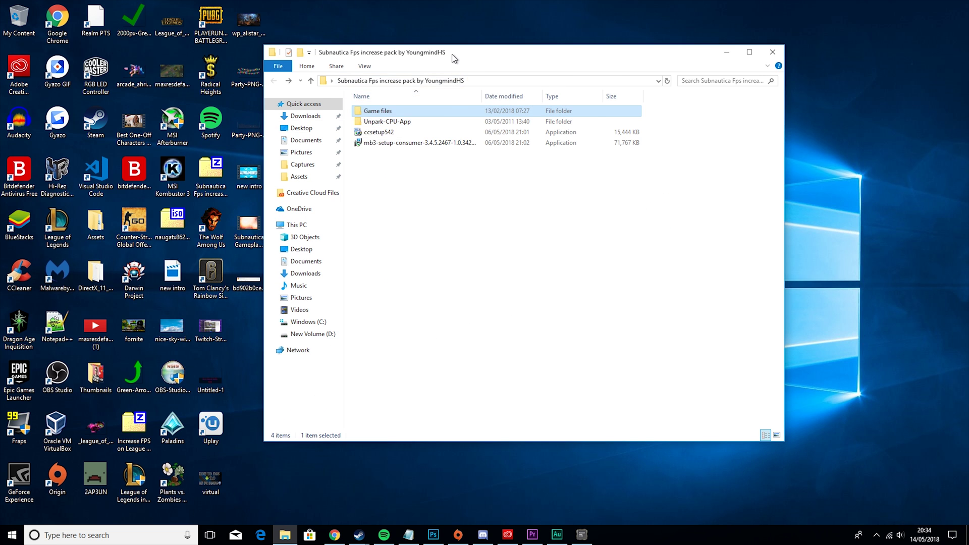
left_click_drag(454, 55, 548, 63)
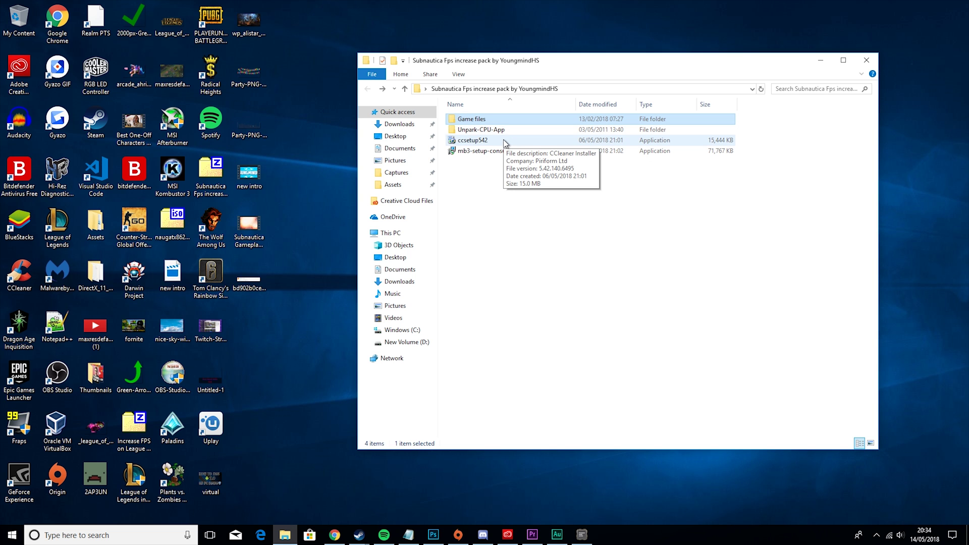
double_click(504, 141)
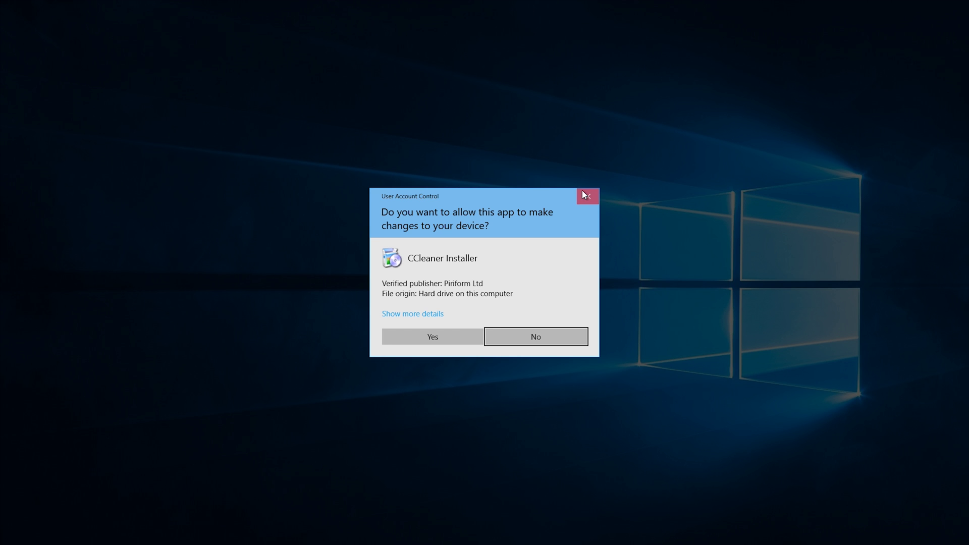
left_click(584, 195)
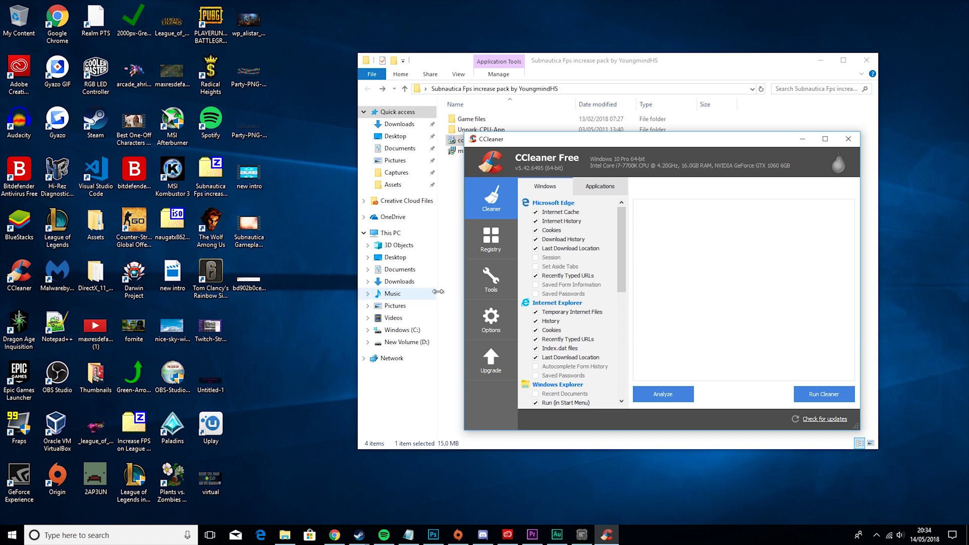
left_click_drag(542, 143, 433, 121)
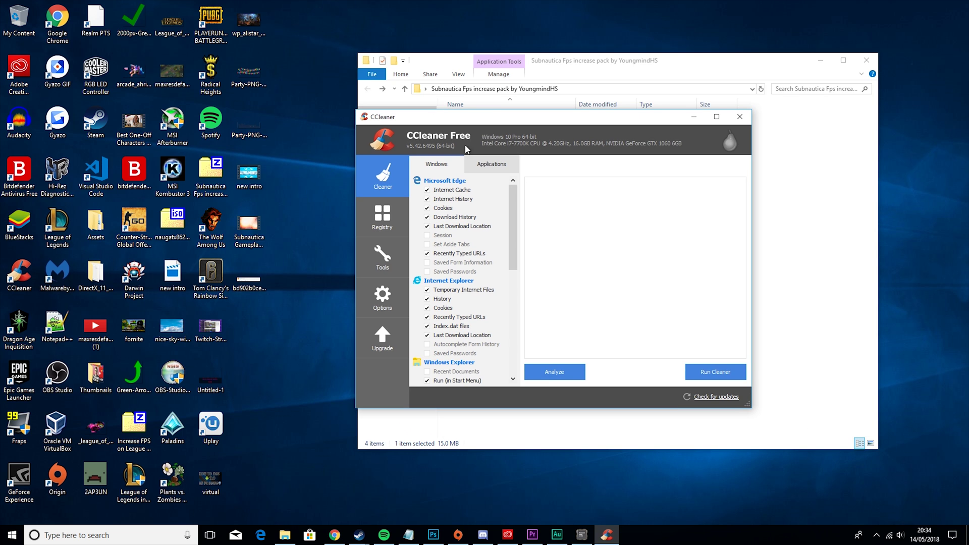
left_click(705, 372)
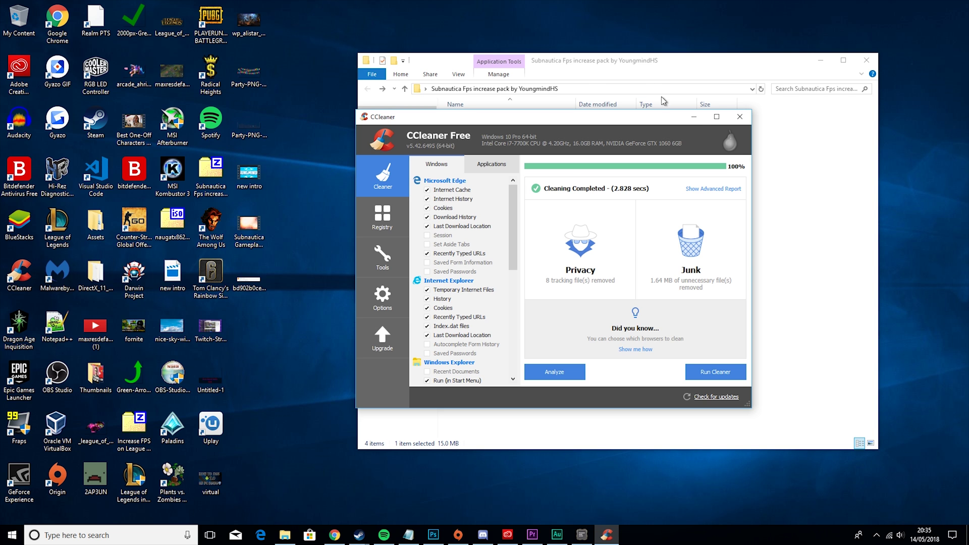
- Close CCleaner and launch Malwarebytes, answering its permission prompt
left_click(739, 118)
double_click(497, 151)
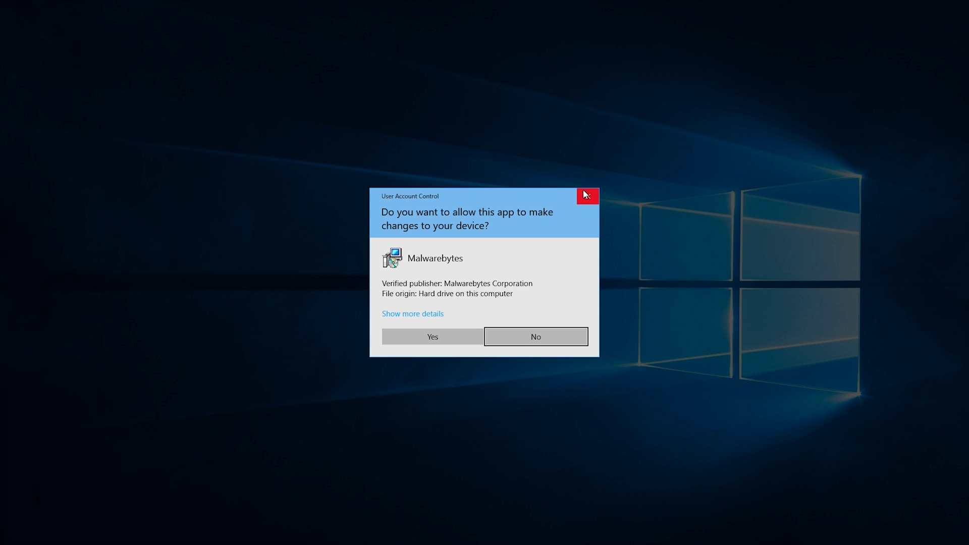
left_click(584, 192)
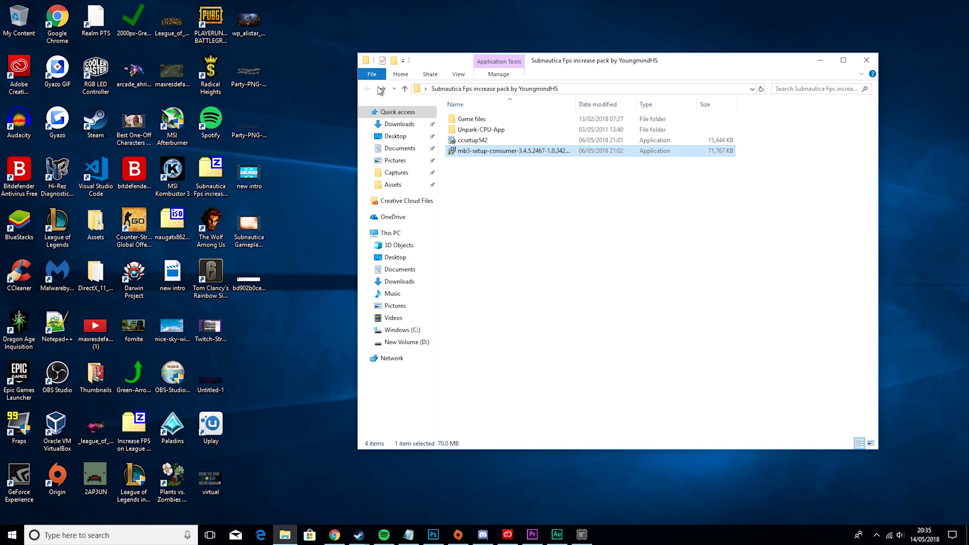
left_click(52, 265)
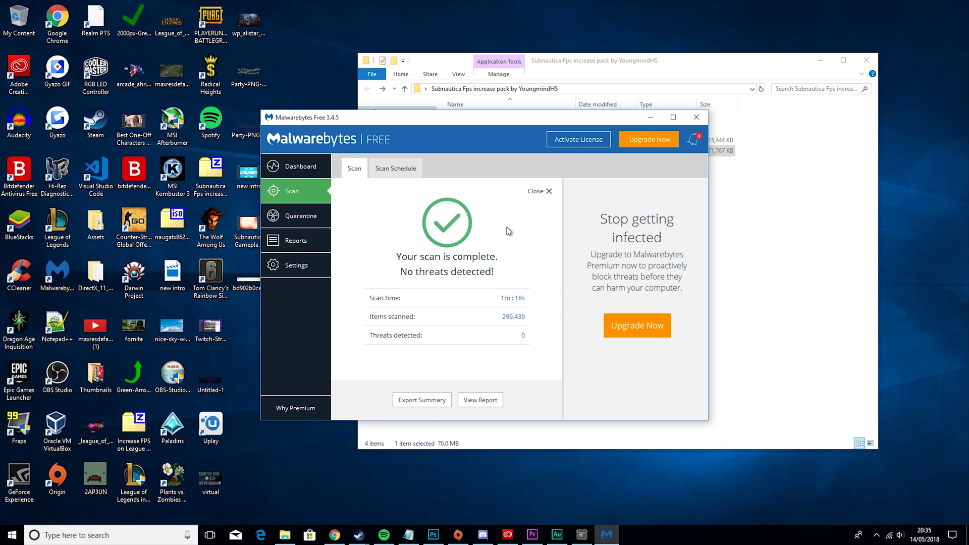
- Dismiss the old Malwarebytes results, start a new threat scan, and bring the FPS pack folder forward
left_click(552, 191)
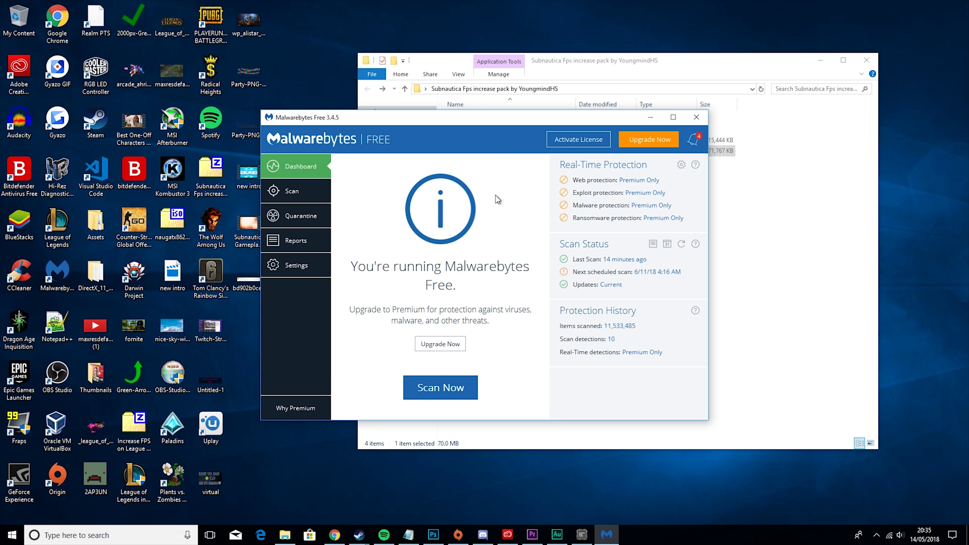
left_click(437, 385)
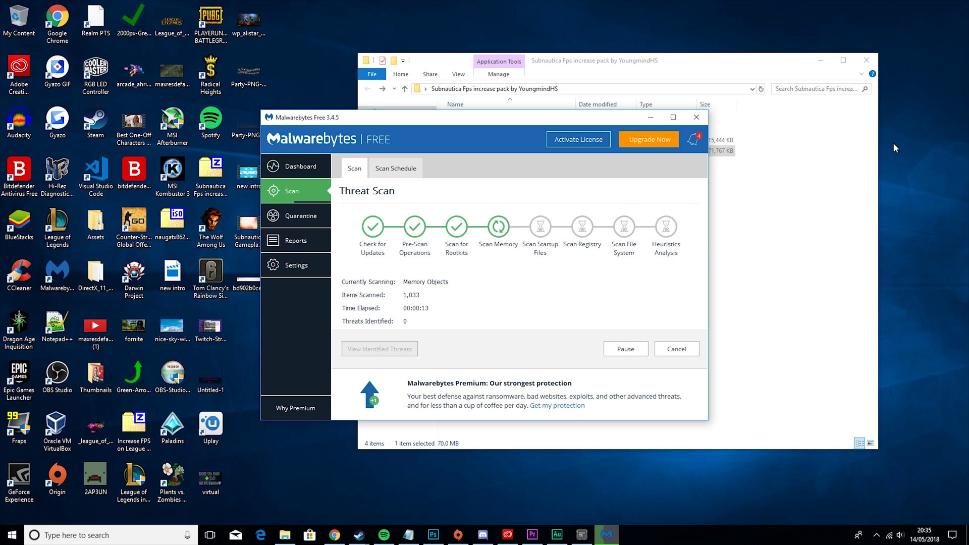
left_click(785, 218)
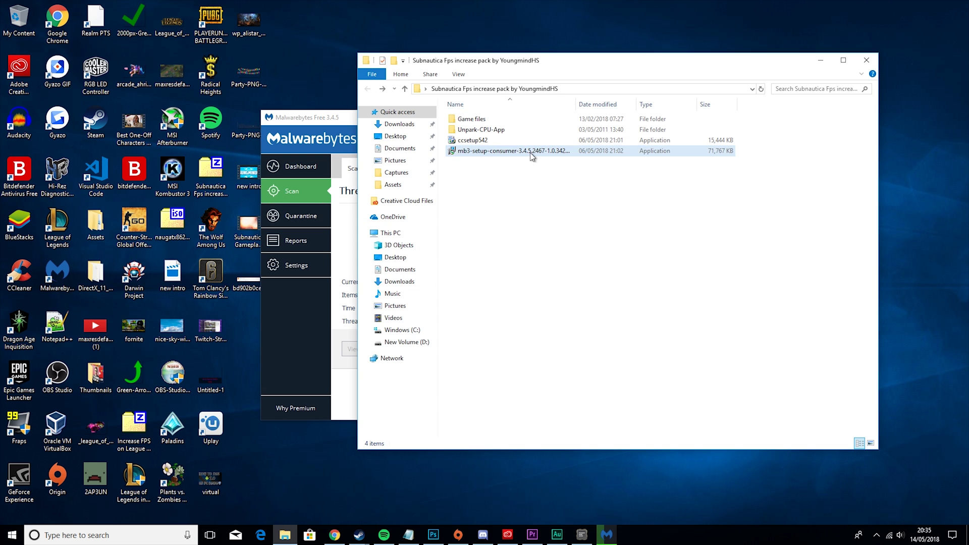
- Launch UnparkCPU from Unpark-CPU-App, select core 0, and place its window beside the Malwarebytes scan
double_click(481, 129)
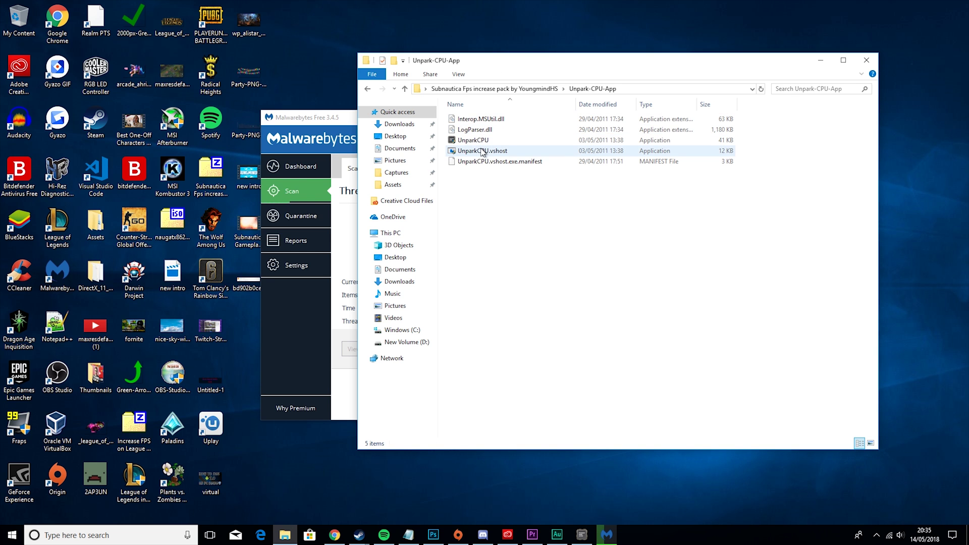
left_click(581, 534)
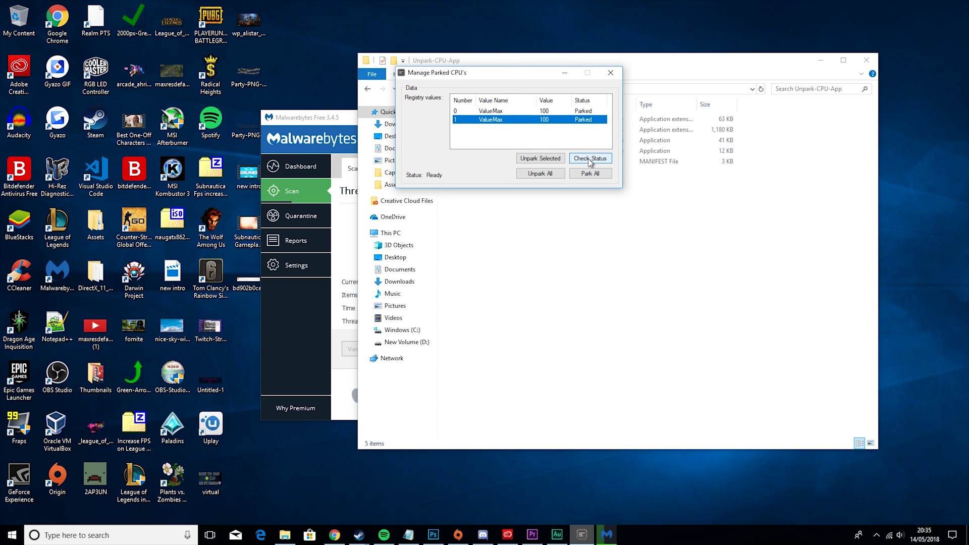
mouse_move(498, 79)
left_mouse_down()
mouse_move(776, 122)
mouse_move(507, 89)
left_mouse_up()
left_click(493, 123)
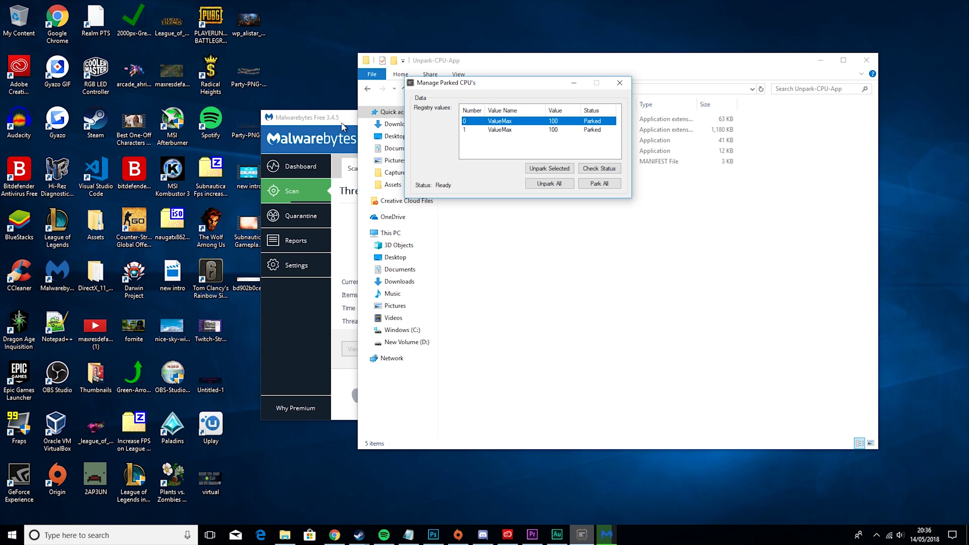
left_click_drag(342, 124, 226, 144)
mouse_move(519, 88)
left_mouse_down()
mouse_move(555, 43)
mouse_move(730, 76)
left_mouse_up()
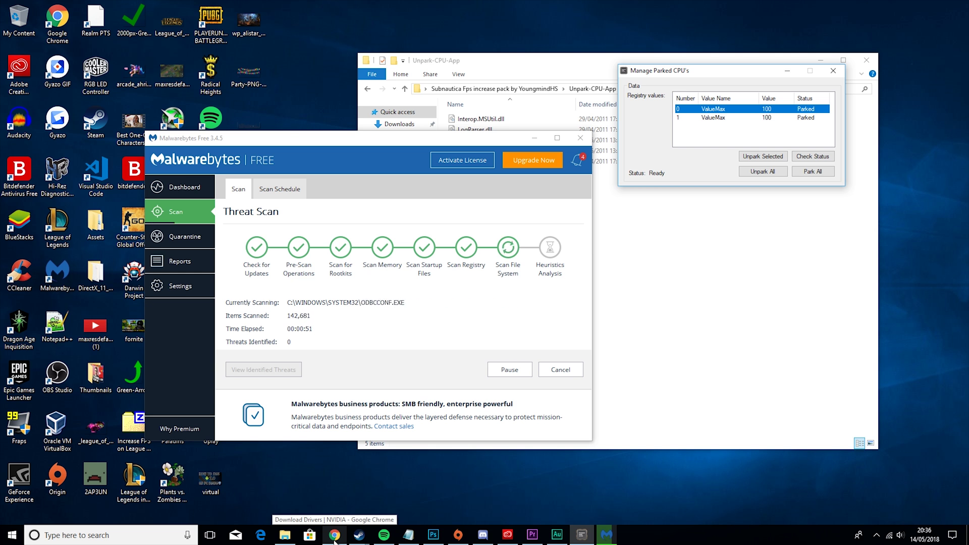
- Search NVIDIA drivers for GeForce 10 Series GTX 1060 on Windows 10 64-bit, finding 397.64
left_click(334, 534)
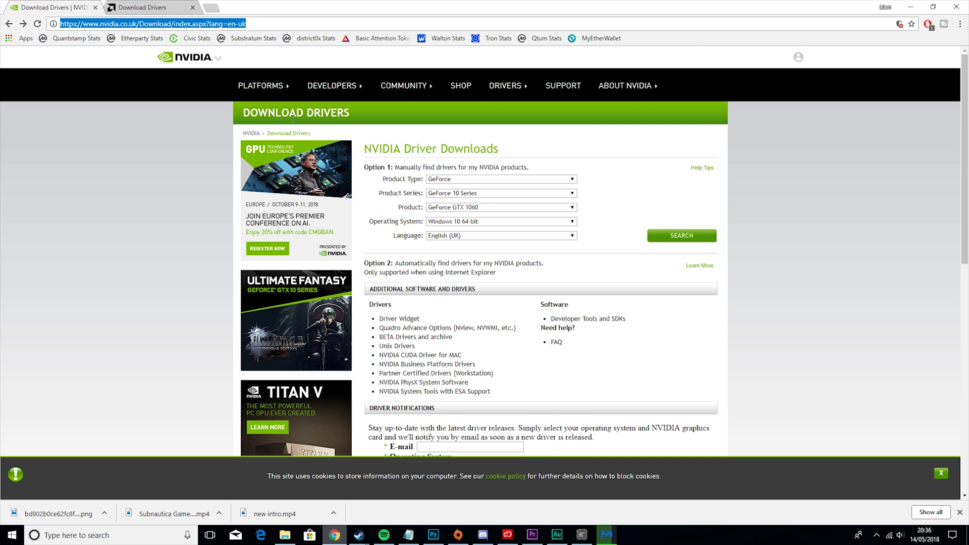
left_click(176, 6)
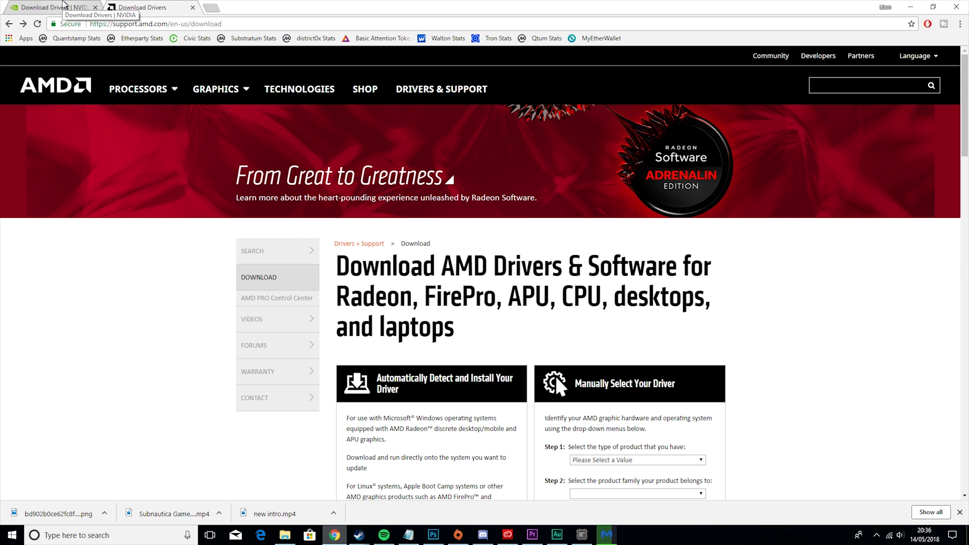
left_click(63, 6)
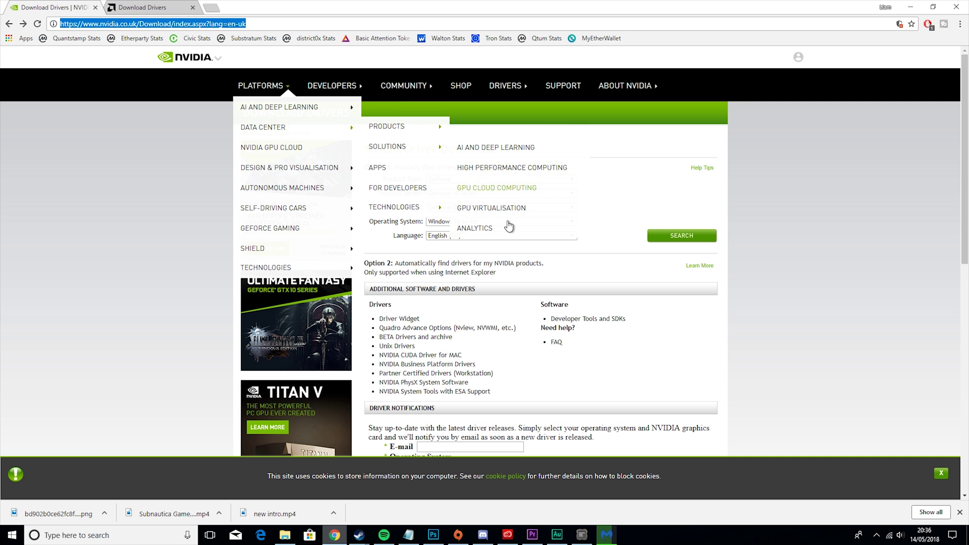
left_click(465, 180)
left_click(465, 188)
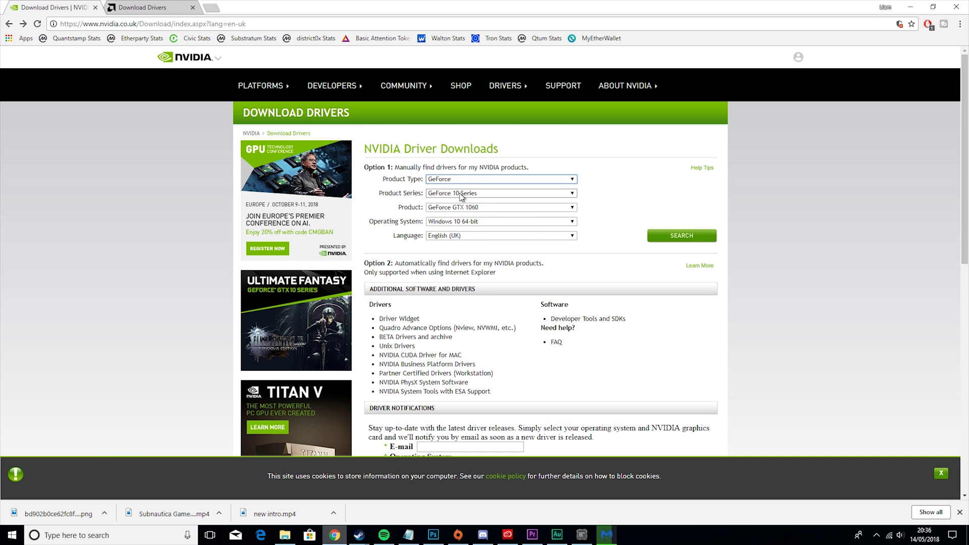
left_click(460, 193)
left_click(460, 193)
left_click(464, 208)
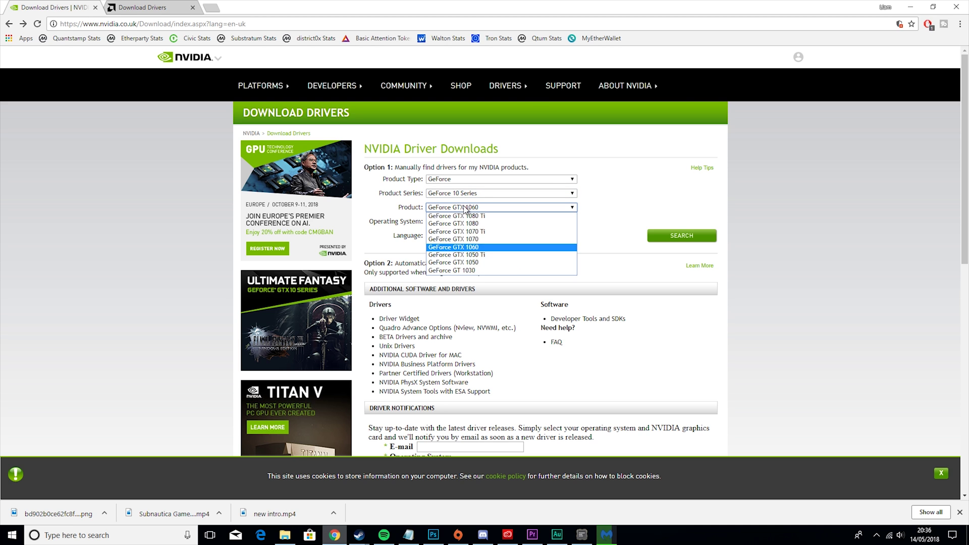
left_click(464, 207)
left_click(480, 222)
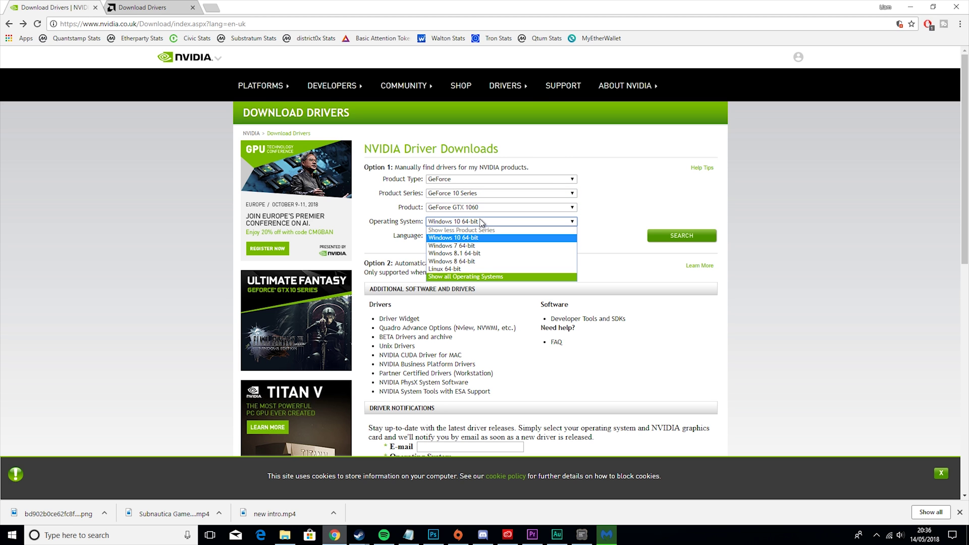
left_click(480, 222)
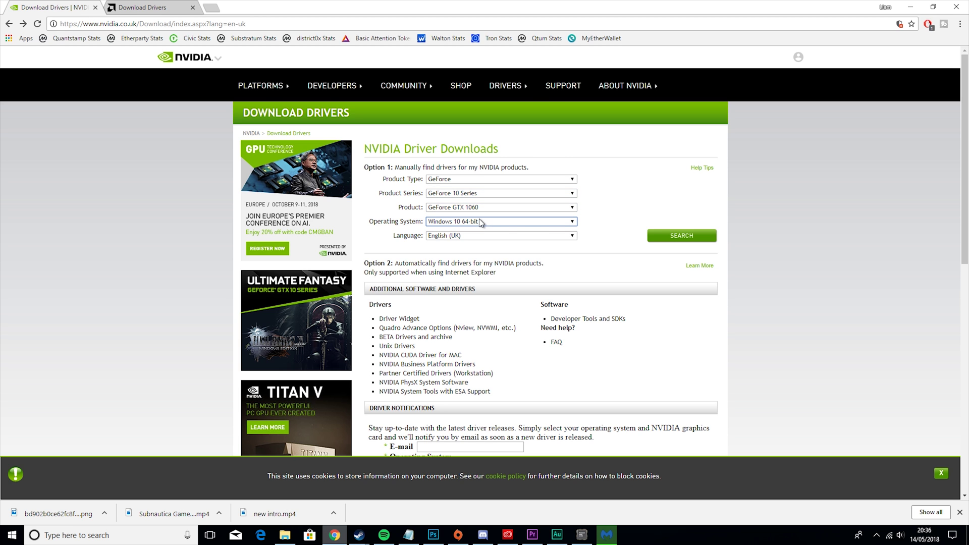
left_click(680, 240)
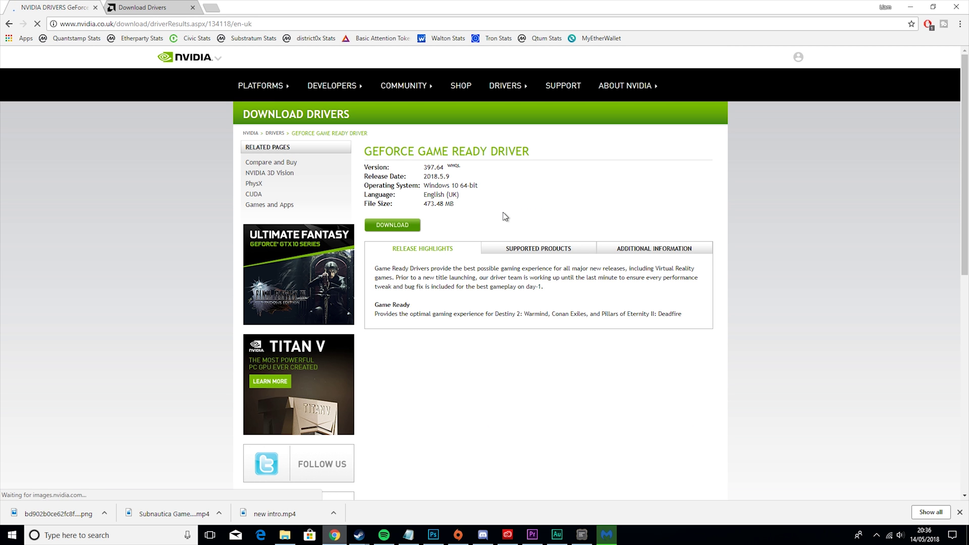
- Select Desktop Graphics, Radeon R9 Series, R9 290, Windows 10 - 64 Bit and display AMD results
left_click(142, 7)
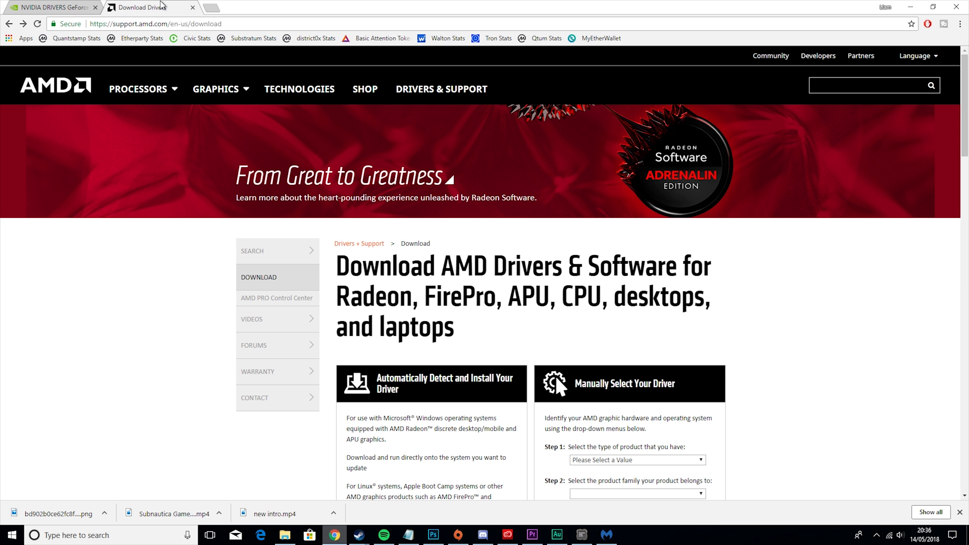
scroll(527, 355, "down", 5)
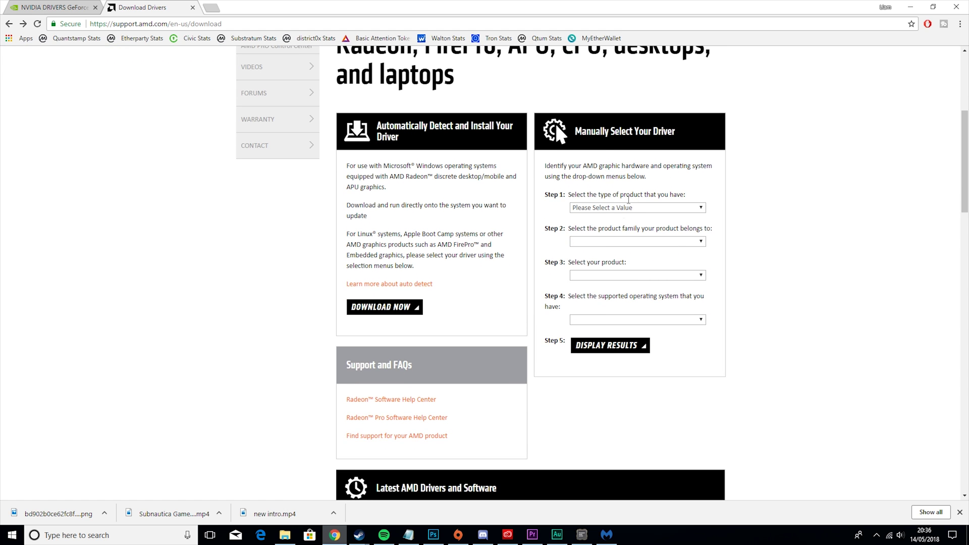
scroll(617, 211, "down", 2)
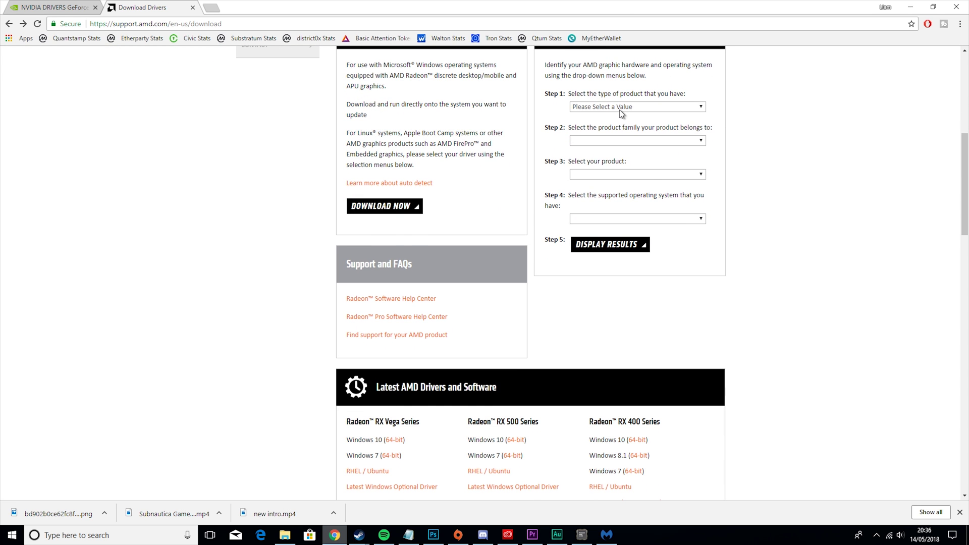
left_click(625, 107)
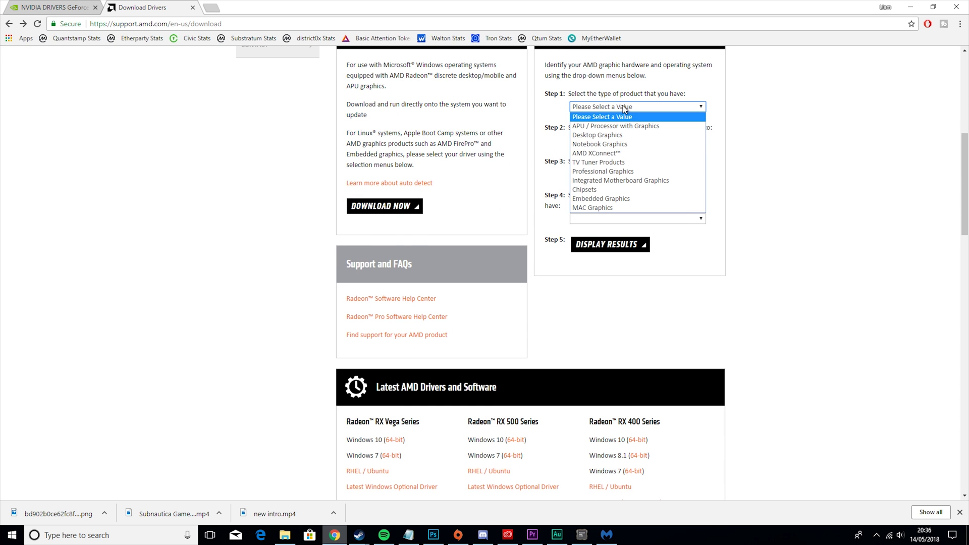
left_click(626, 135)
left_click(626, 140)
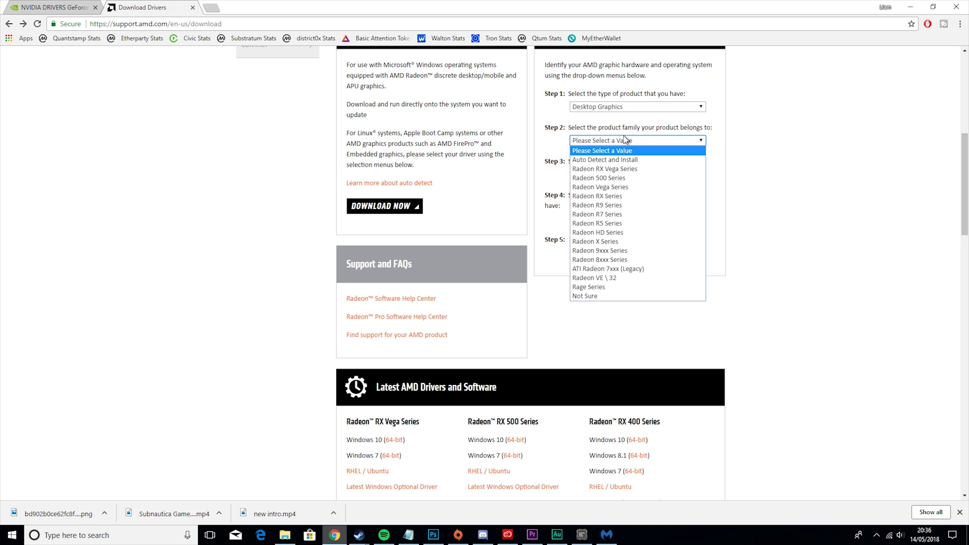
left_click(626, 204)
left_click(621, 174)
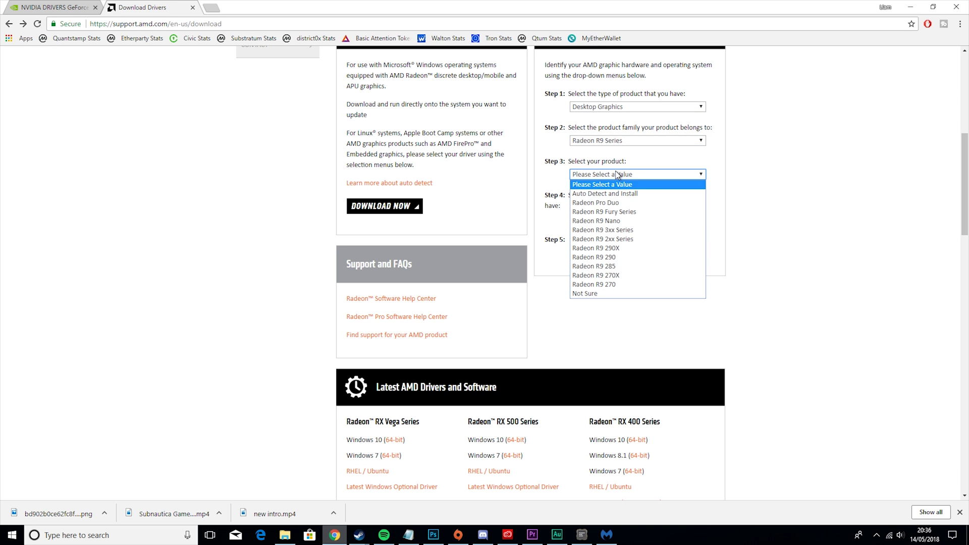
left_click(625, 257)
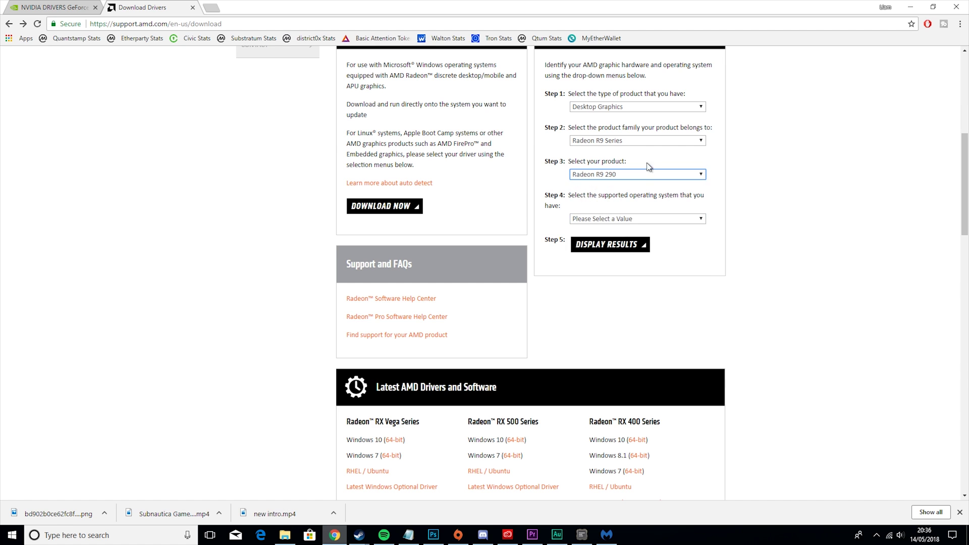
left_click(612, 218)
left_click(625, 247)
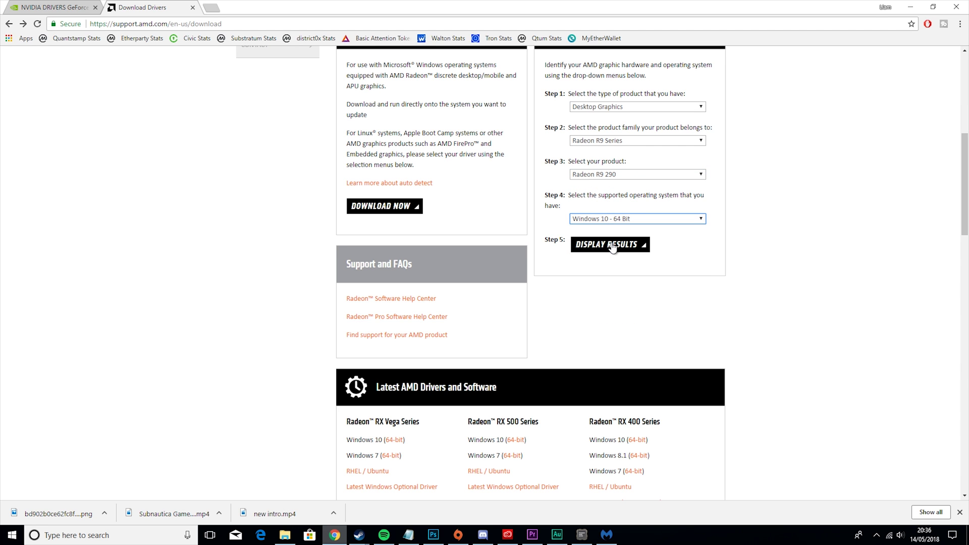
left_click(610, 244)
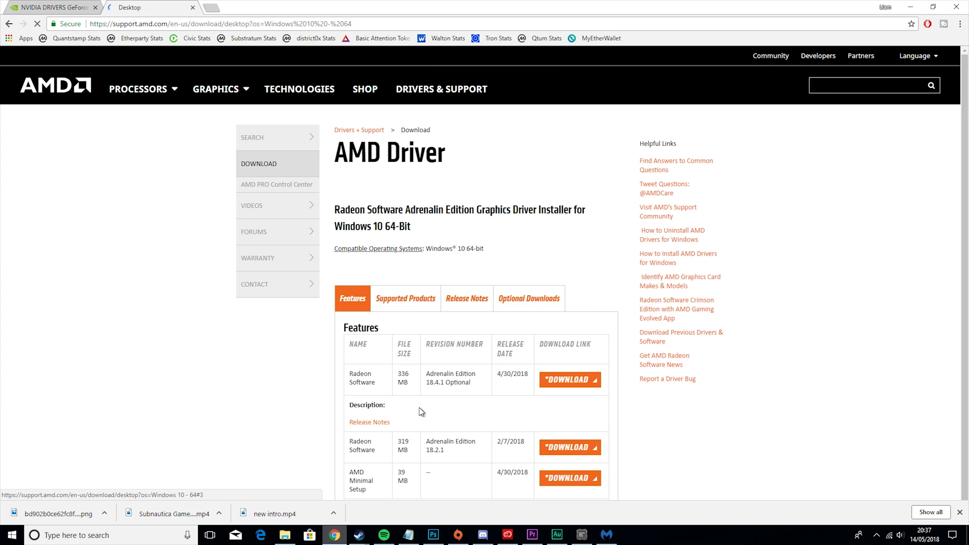
scroll(542, 392, "down", 1)
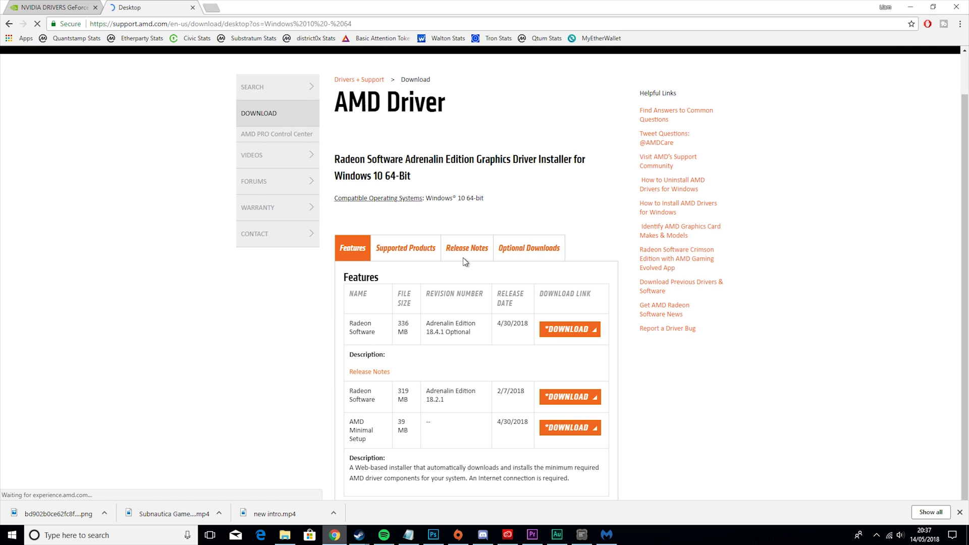
- Confirm Malwarebytes found no threats and quarantine is empty, minimize it, and centre the parked CPU manager
left_click(582, 535)
left_click(586, 536)
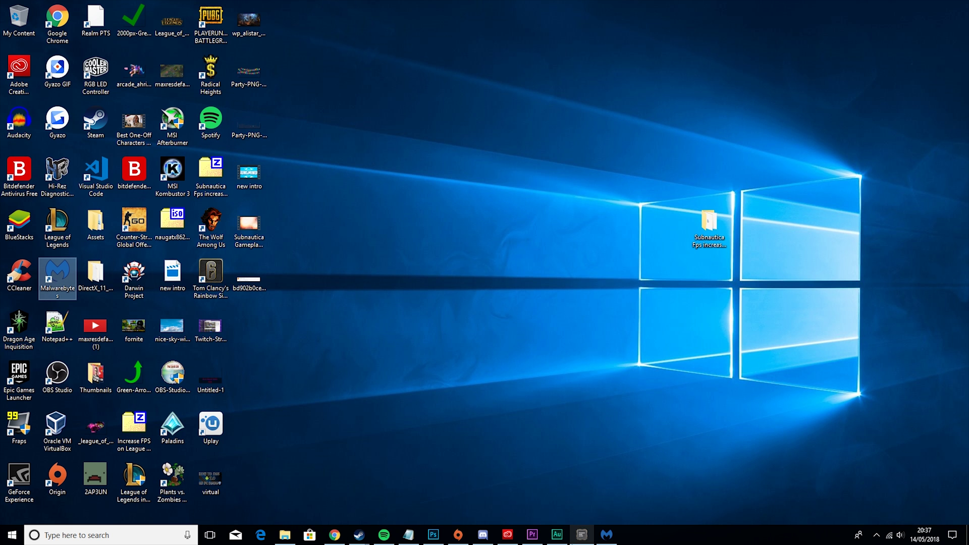
left_click(606, 535)
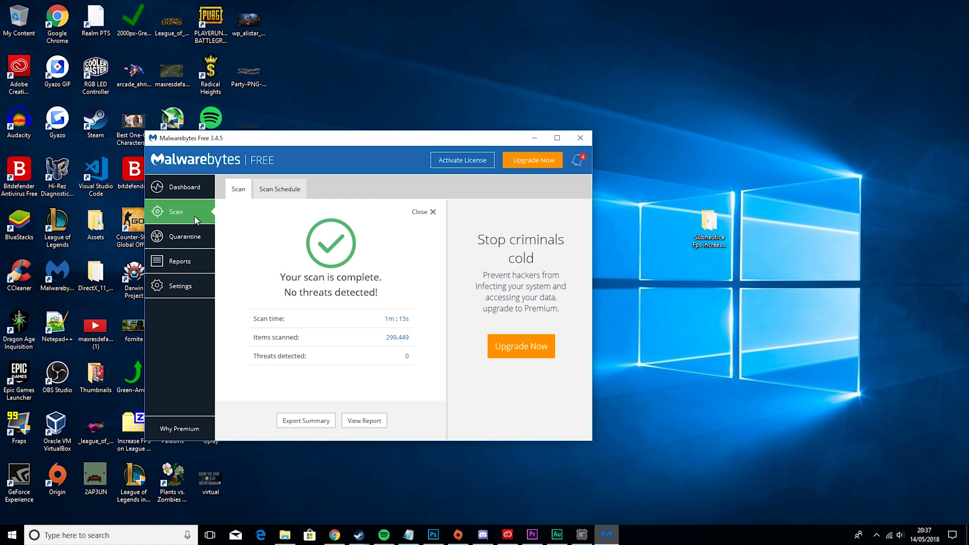
left_click(192, 234)
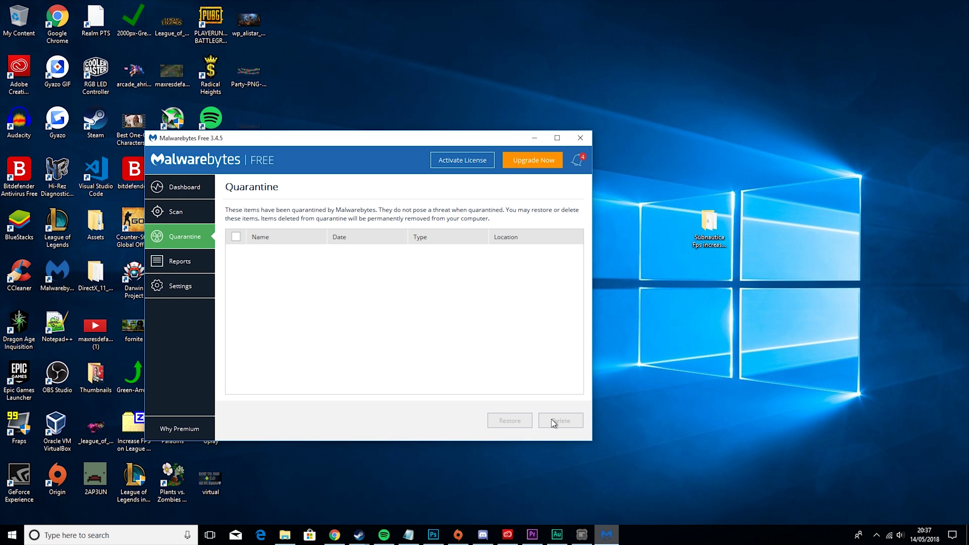
left_click(535, 138)
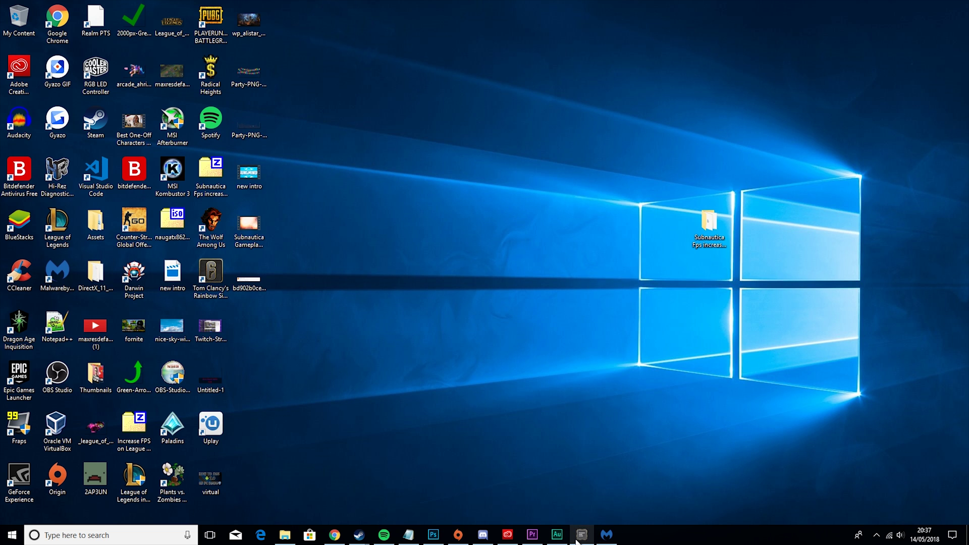
left_click(581, 536)
left_click_drag(693, 70, 388, 83)
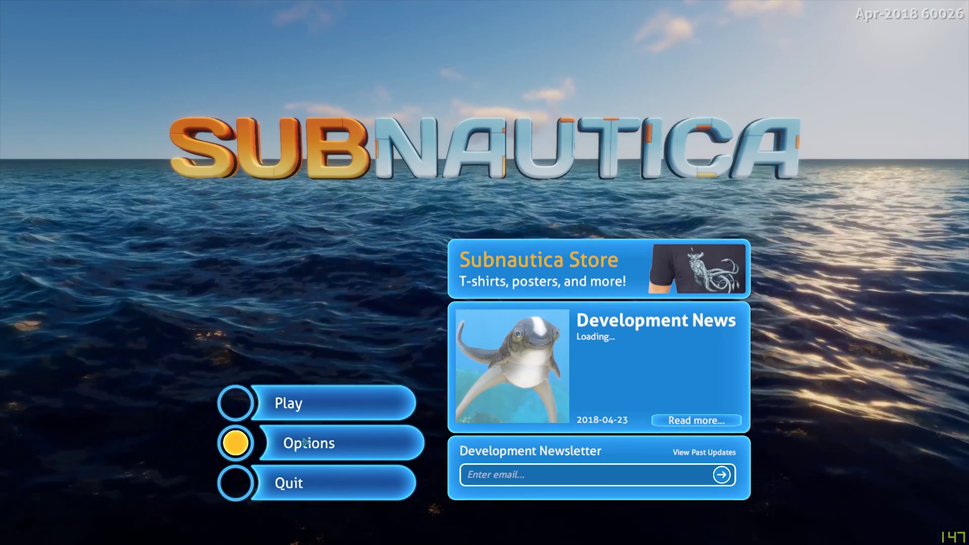
- Set Subnautica's resolution to 640 x 480 in Options and show the Graphics settings
left_click(305, 442)
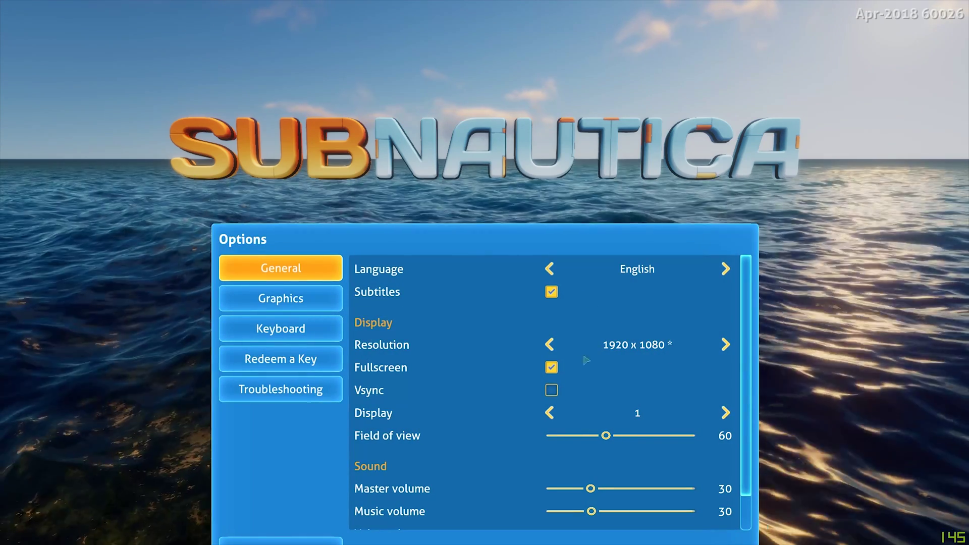
left_click(725, 345)
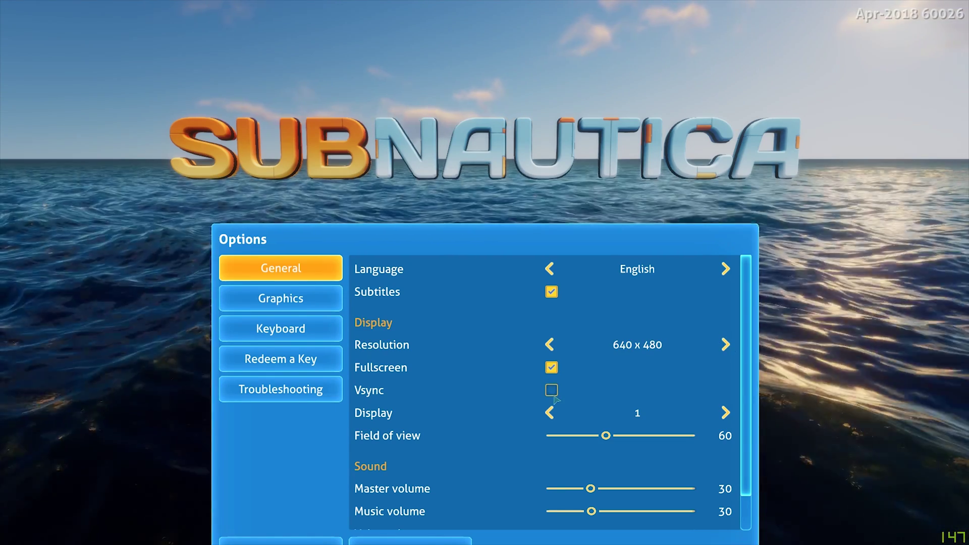
left_click(292, 300)
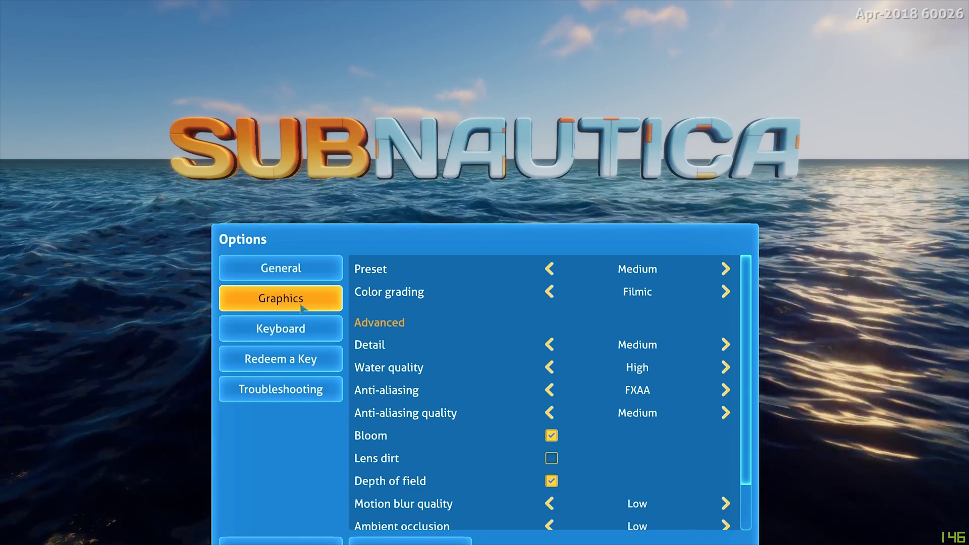
- Lower the graphics preset, turn colour grading off, set Detail to Low and Water to Medium
left_click(549, 270)
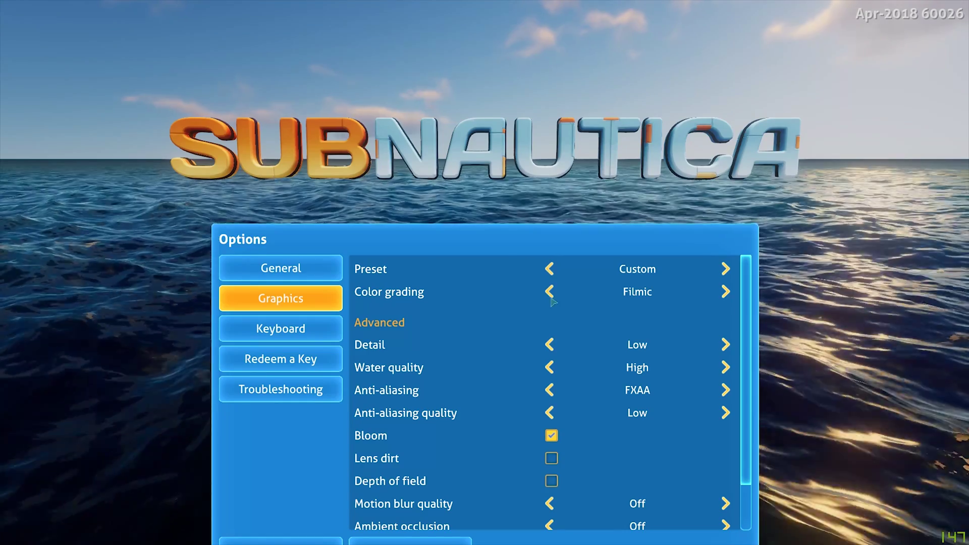
left_click(550, 291)
left_click(550, 292)
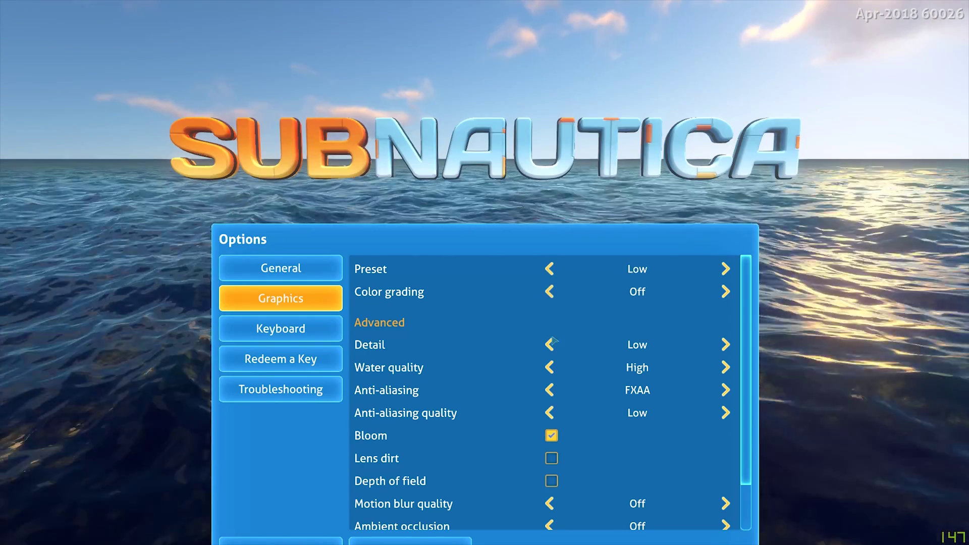
left_click(552, 345)
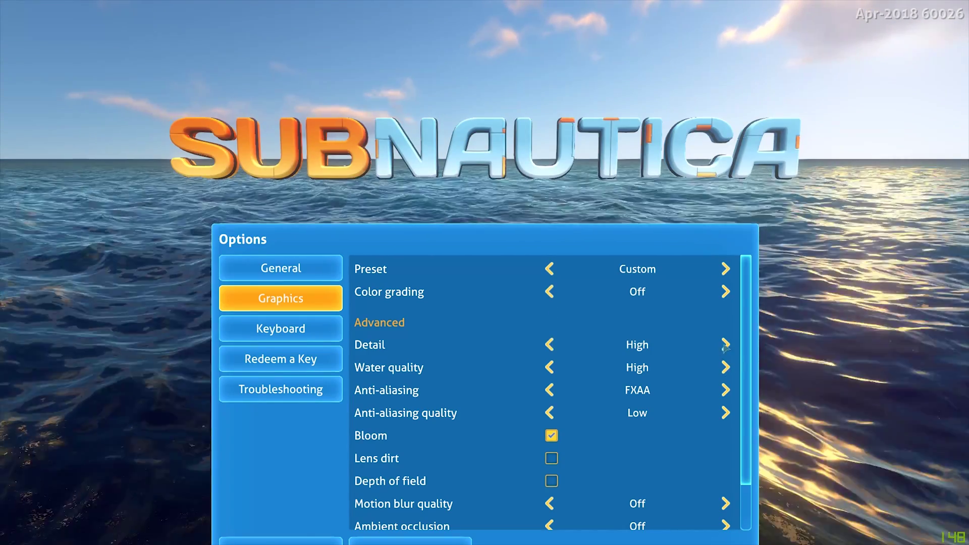
left_click(726, 351)
left_click(726, 368)
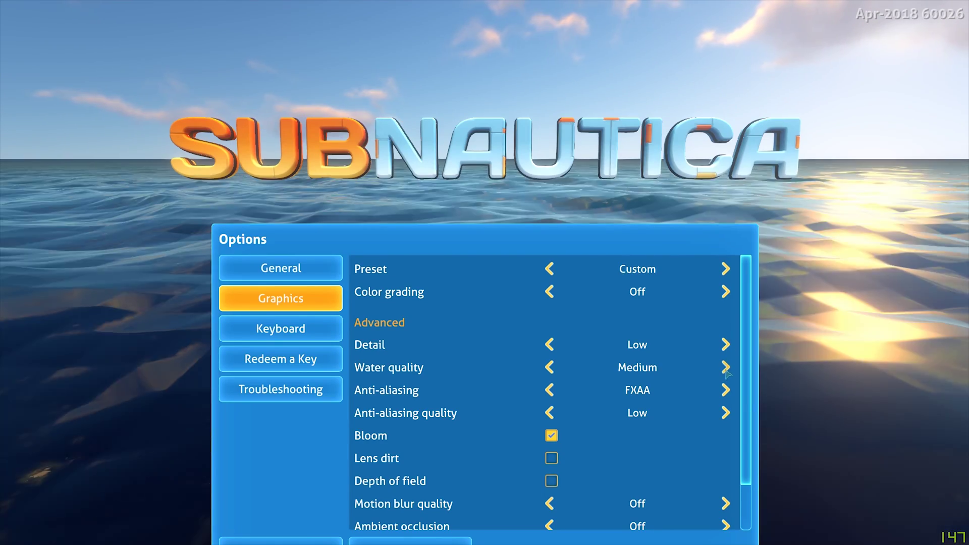
left_click(726, 369)
left_click(725, 368)
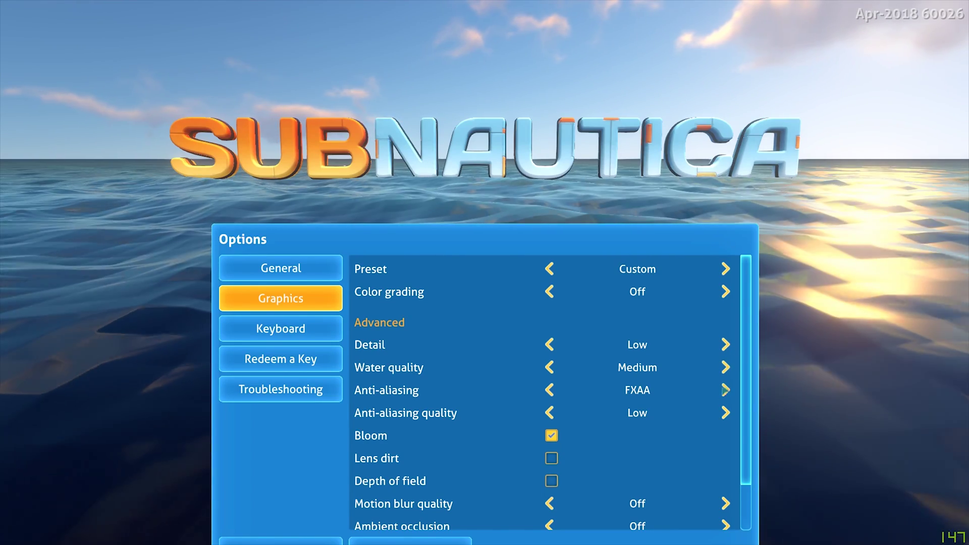
- Switch anti-aliasing to TAA with quality Off, disable bloom and dithering, and apply
left_click(550, 389)
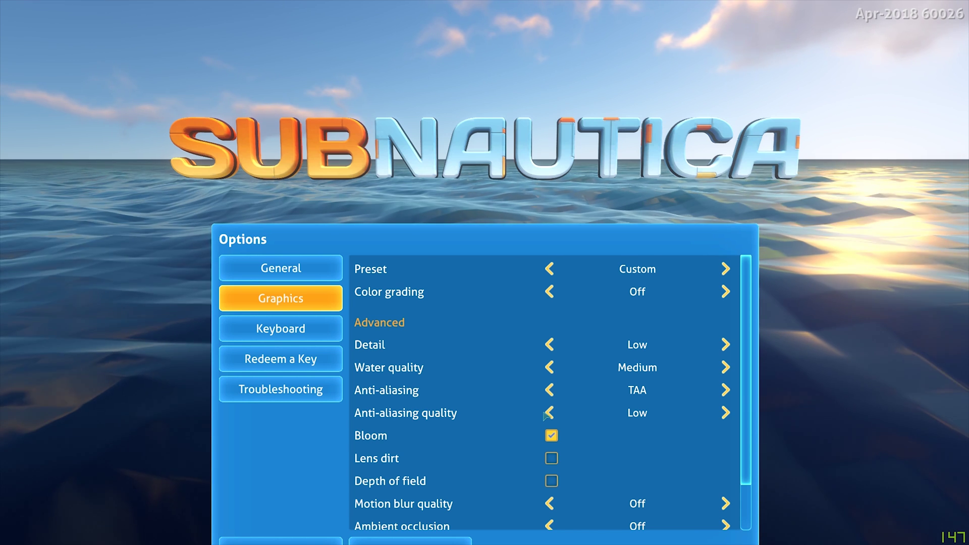
scroll(565, 408, "down", 2)
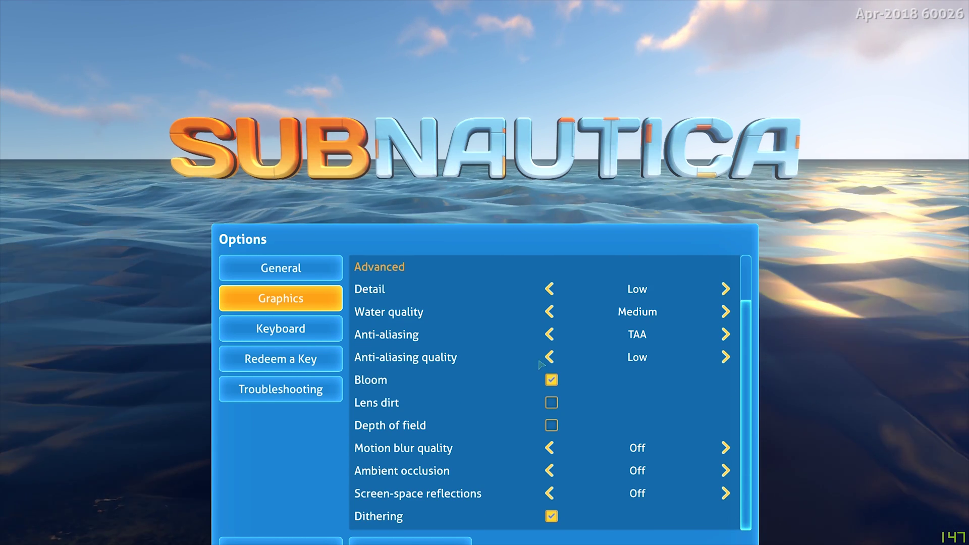
left_click(550, 357)
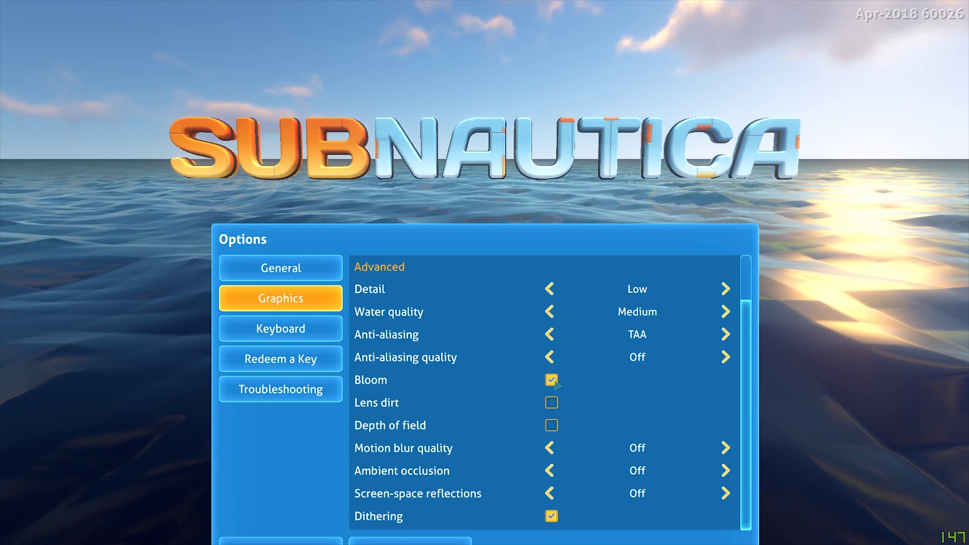
left_click(552, 382)
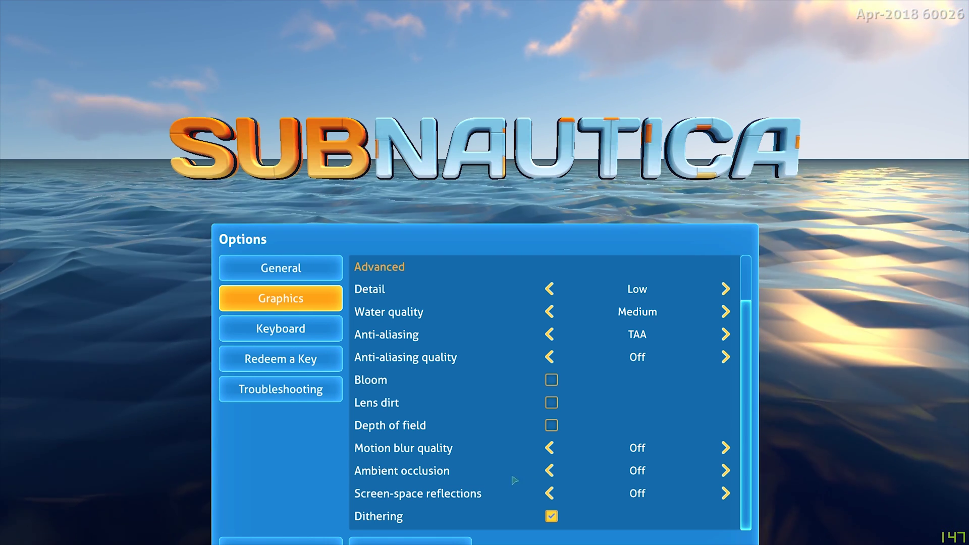
left_click(551, 516)
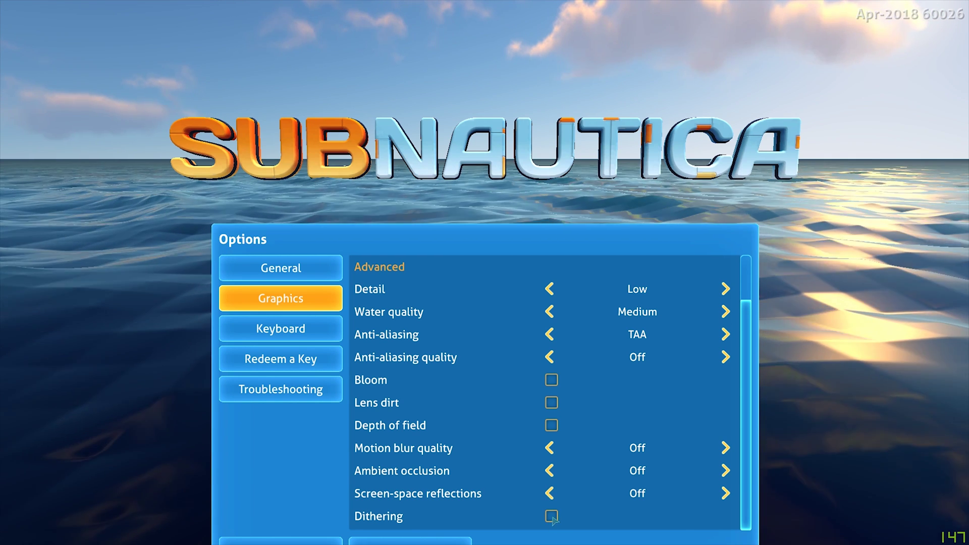
left_click(403, 538)
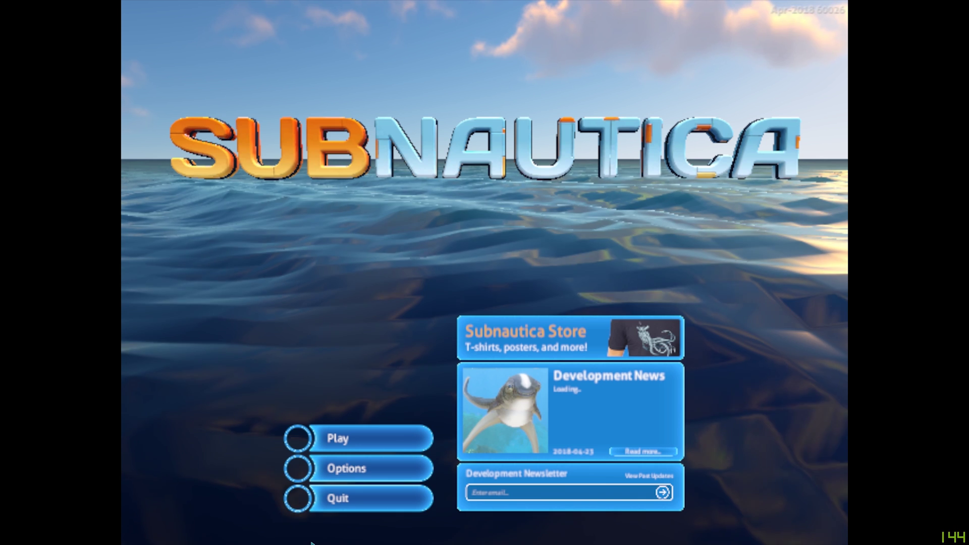
- Return to the main menu and choose Play to start a new game
left_click(331, 541)
left_click(348, 437)
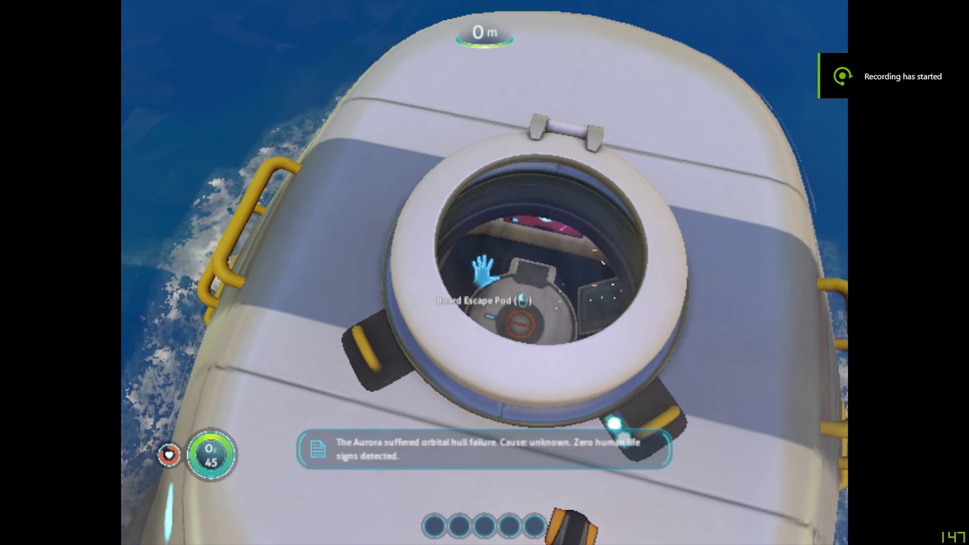
- Open the F3 debug panel with the F8 overlay and drag LODGroup bias down to 0.01
key("F3")
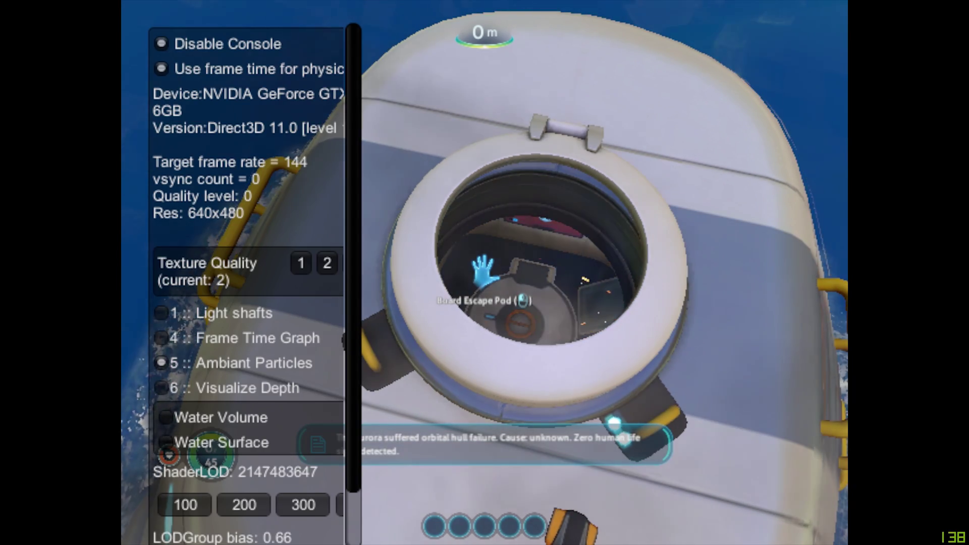
key("F8")
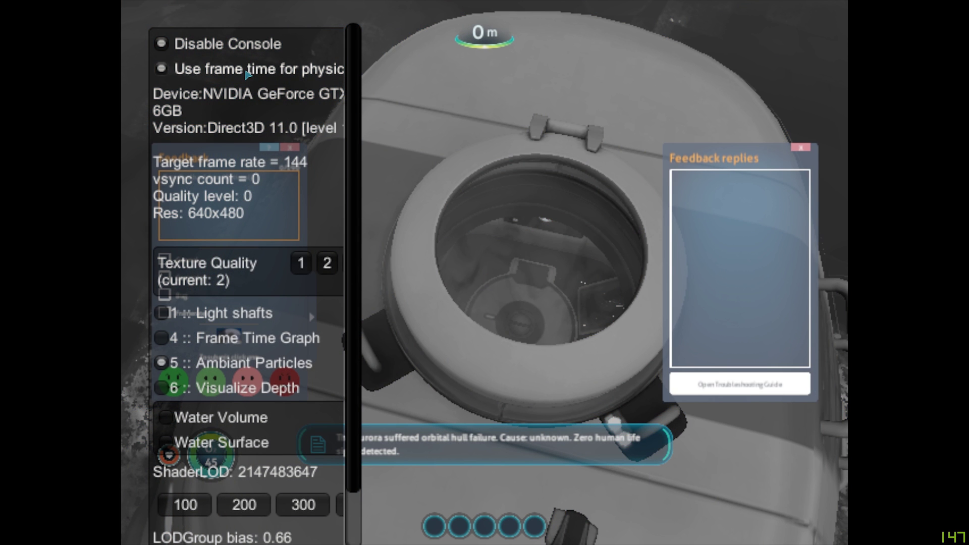
scroll(242, 115, "down", 3)
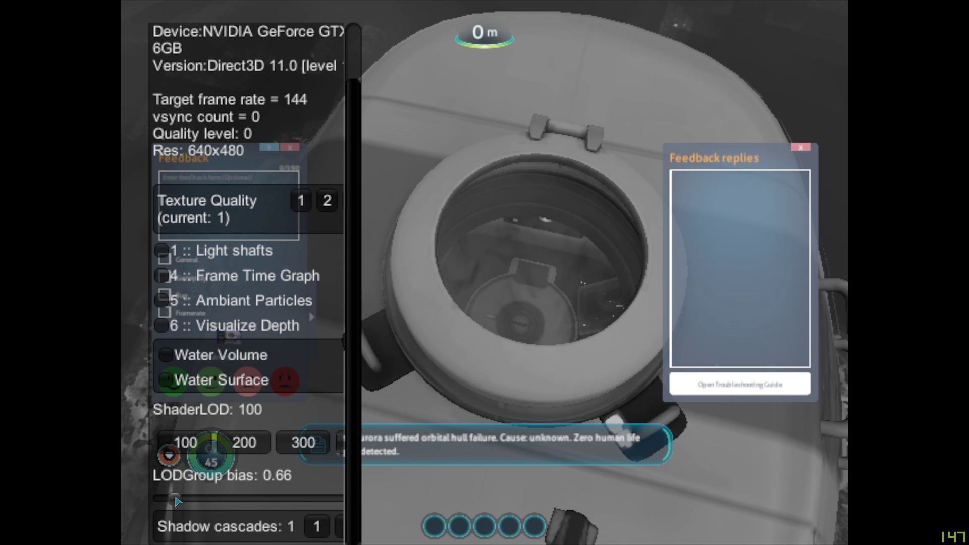
left_click_drag(176, 501, 164, 499)
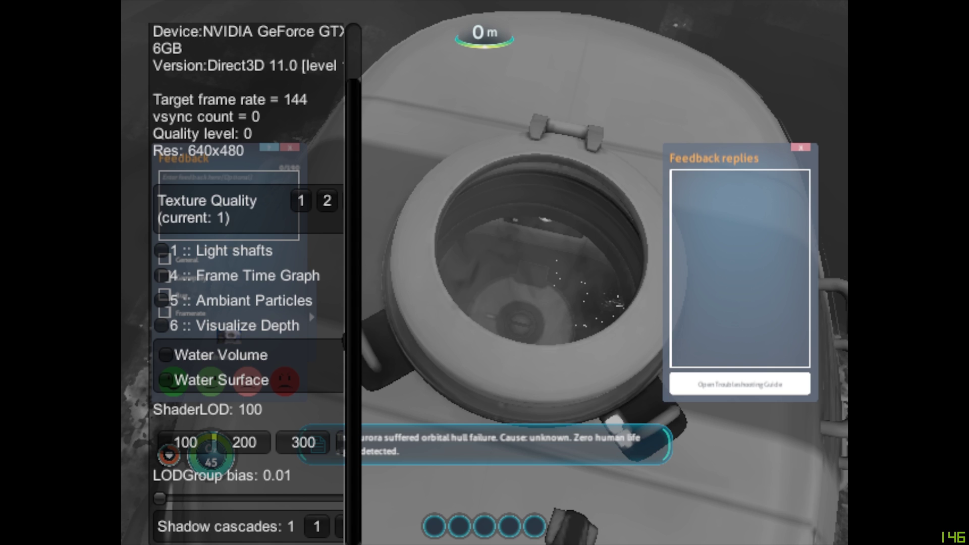
- Close the F8 feedback overlay and hide the graphics debug panel
key("F8")
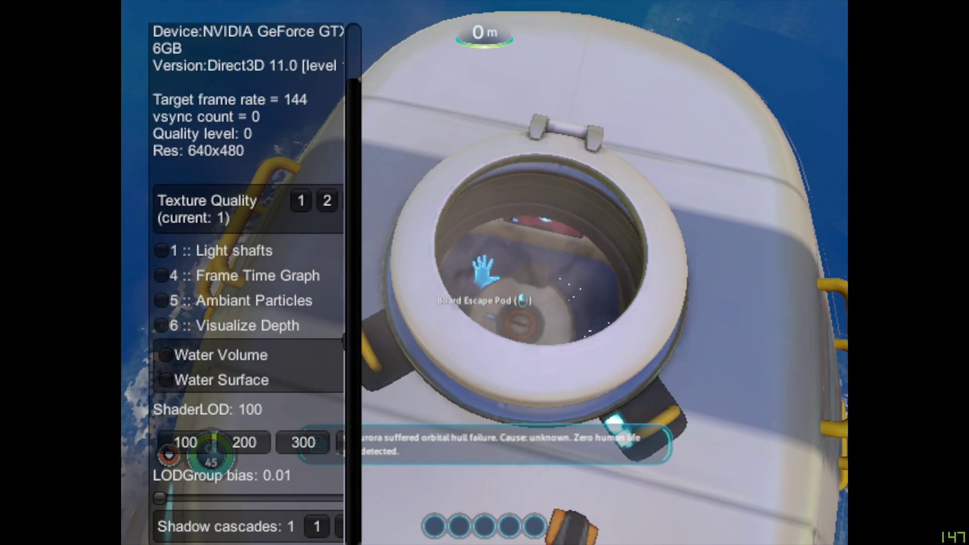
key("F1")
mouse_move(485, 272)
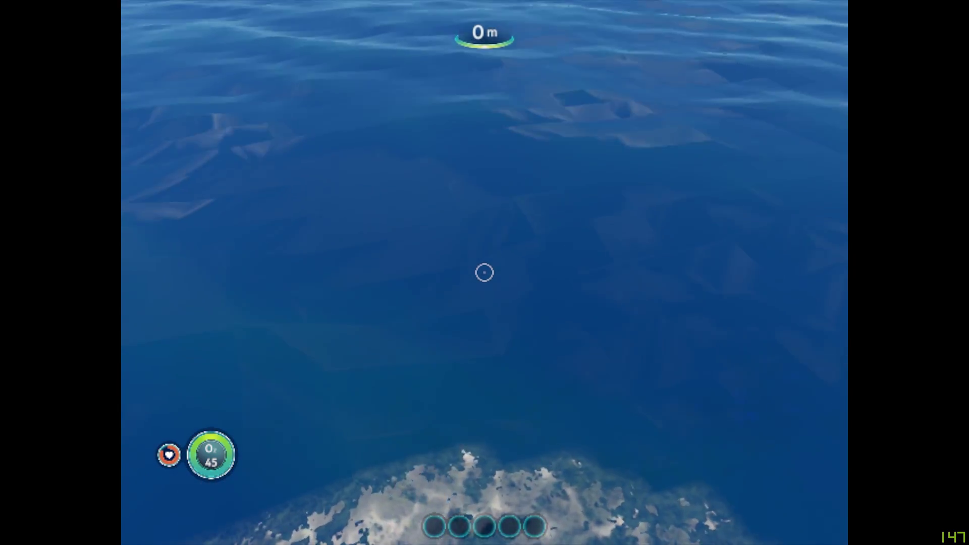
- Dive from the escape pod past kelp and a wrecked corridor to the seafloor at about 25 m
key("w")
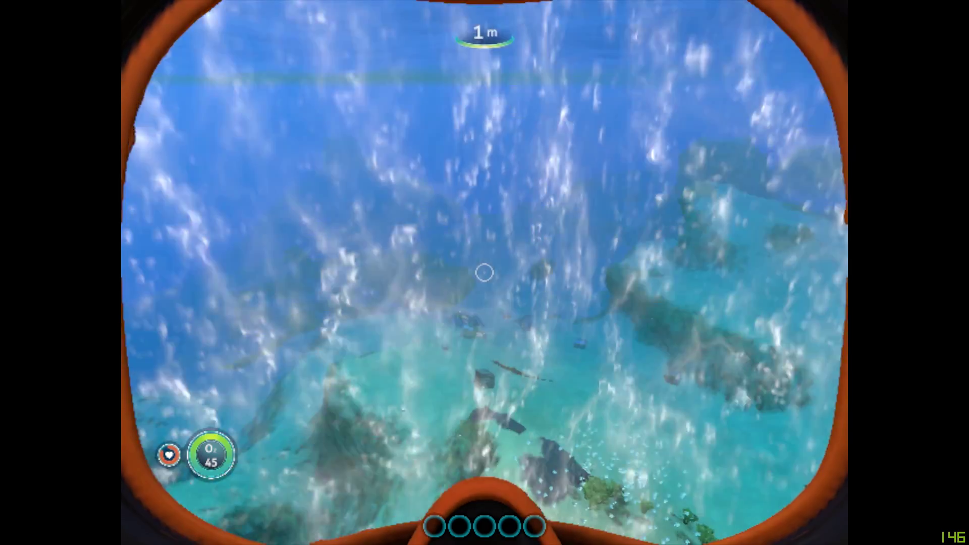
key("w")
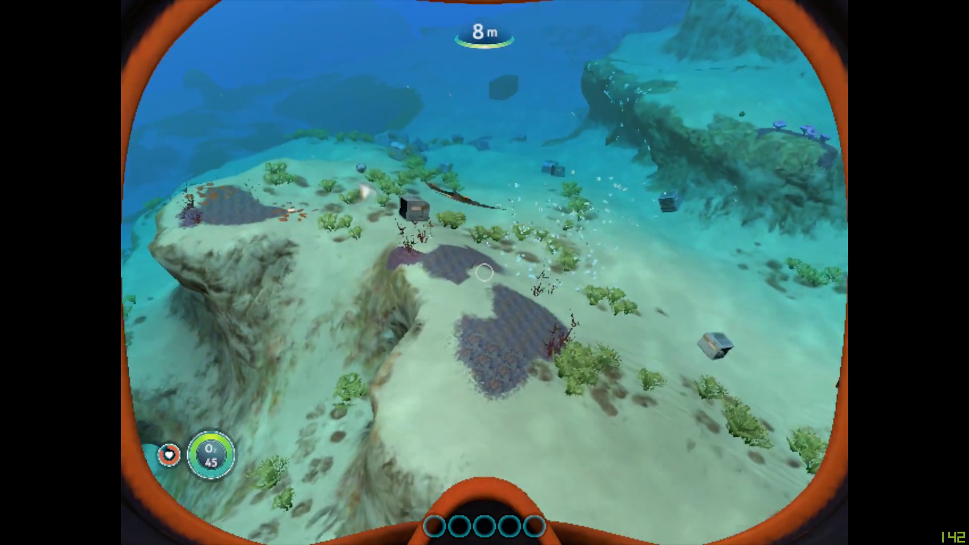
key("w")
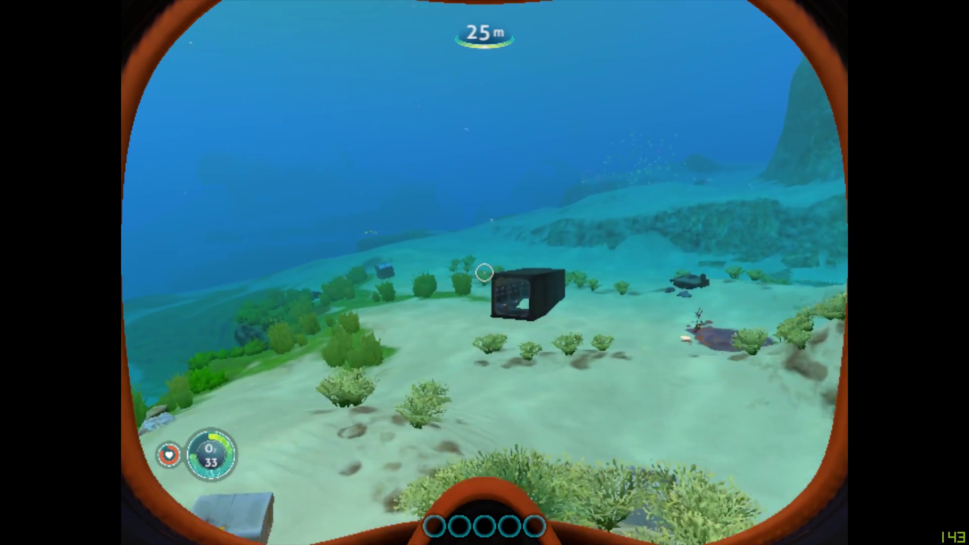
key("w")
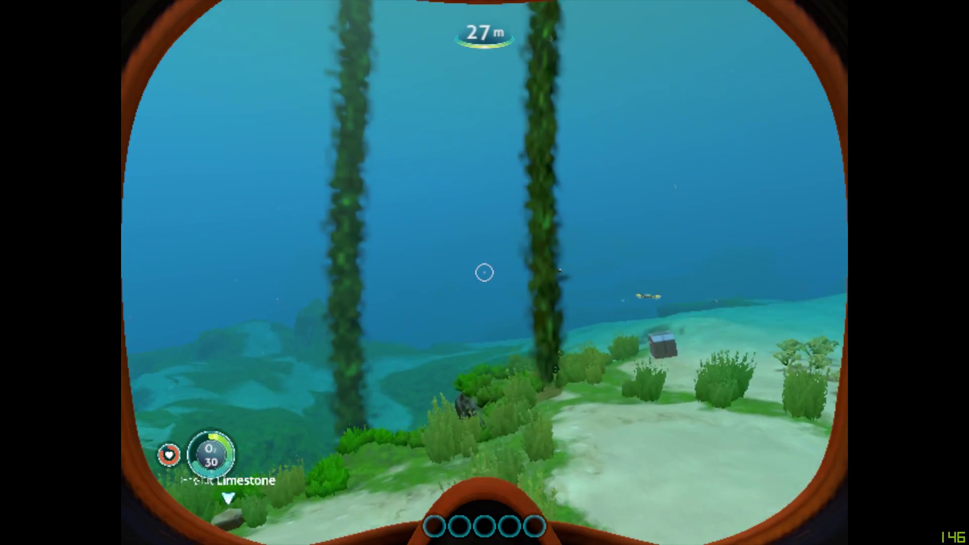
key("w")
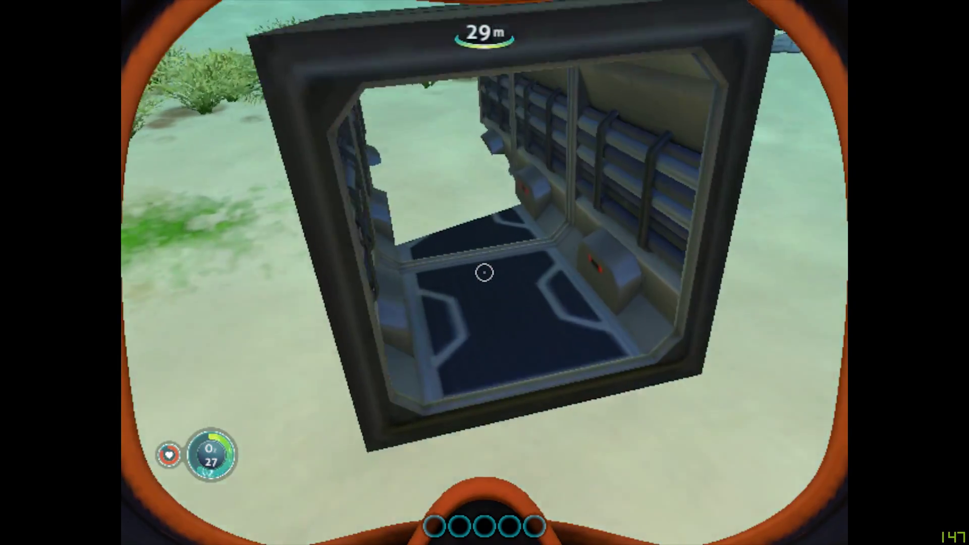
key("w")
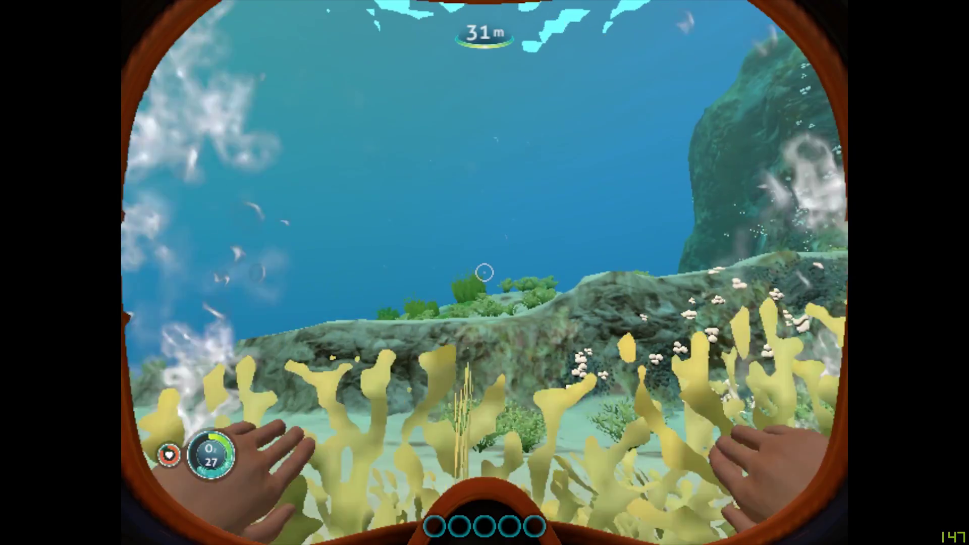
key("w")
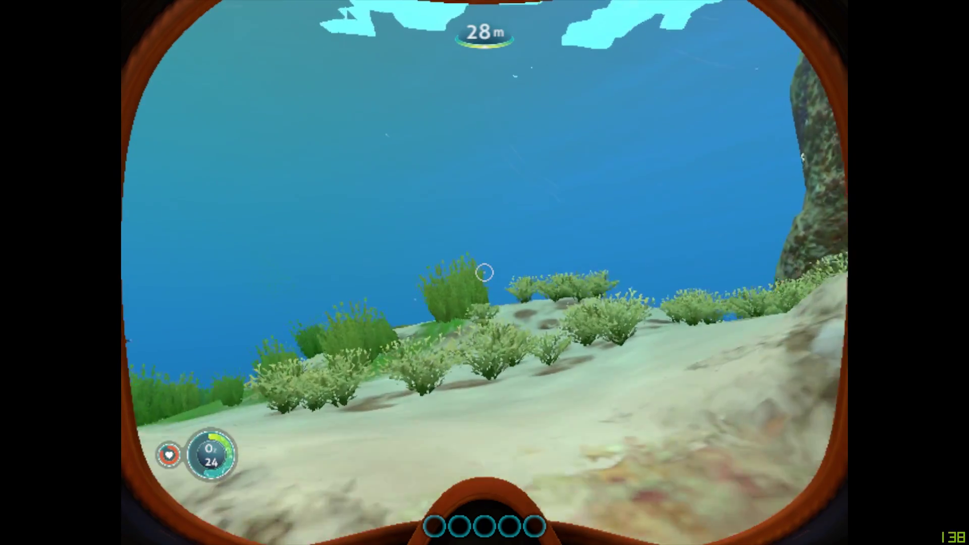
key("w")
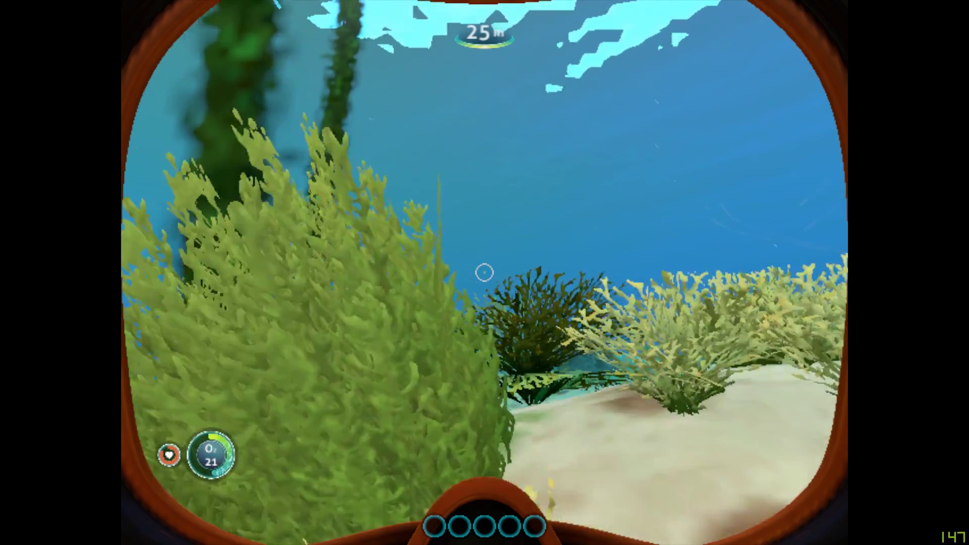